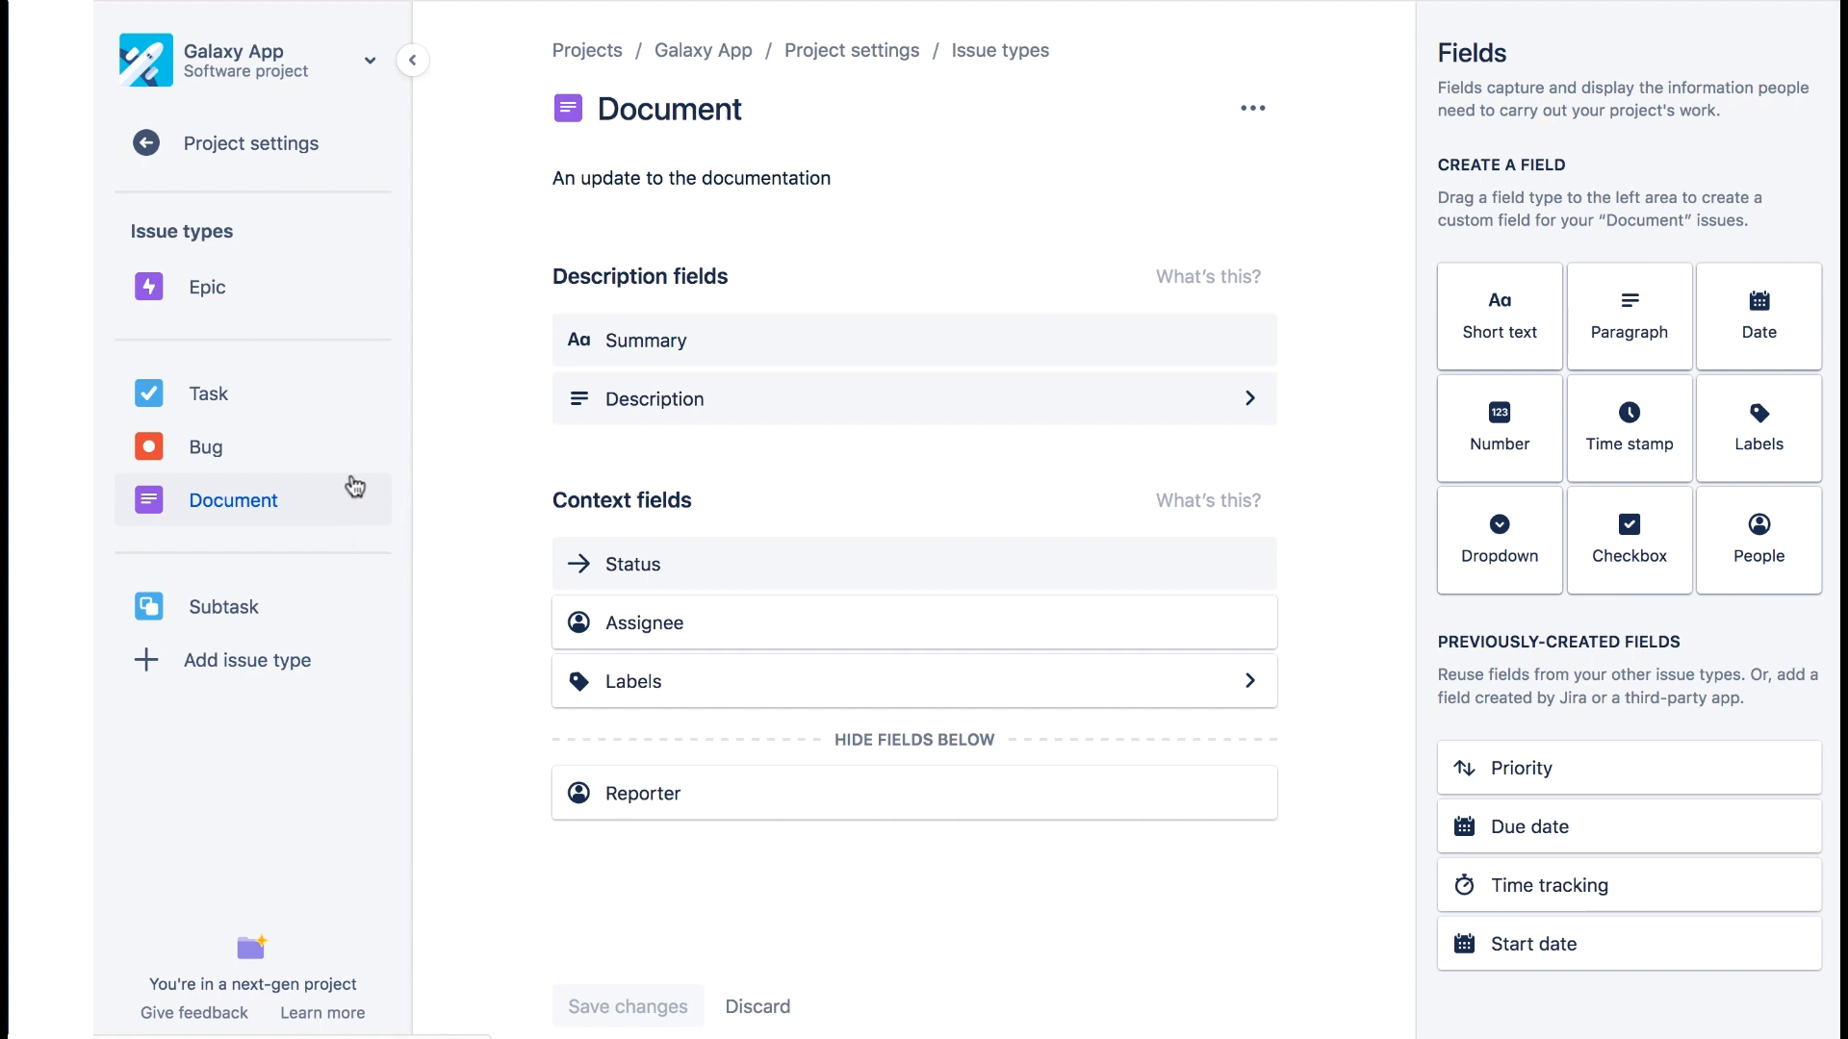
- Open the Bug issue type's field layout and drag Priority into its context fields
click(341, 460)
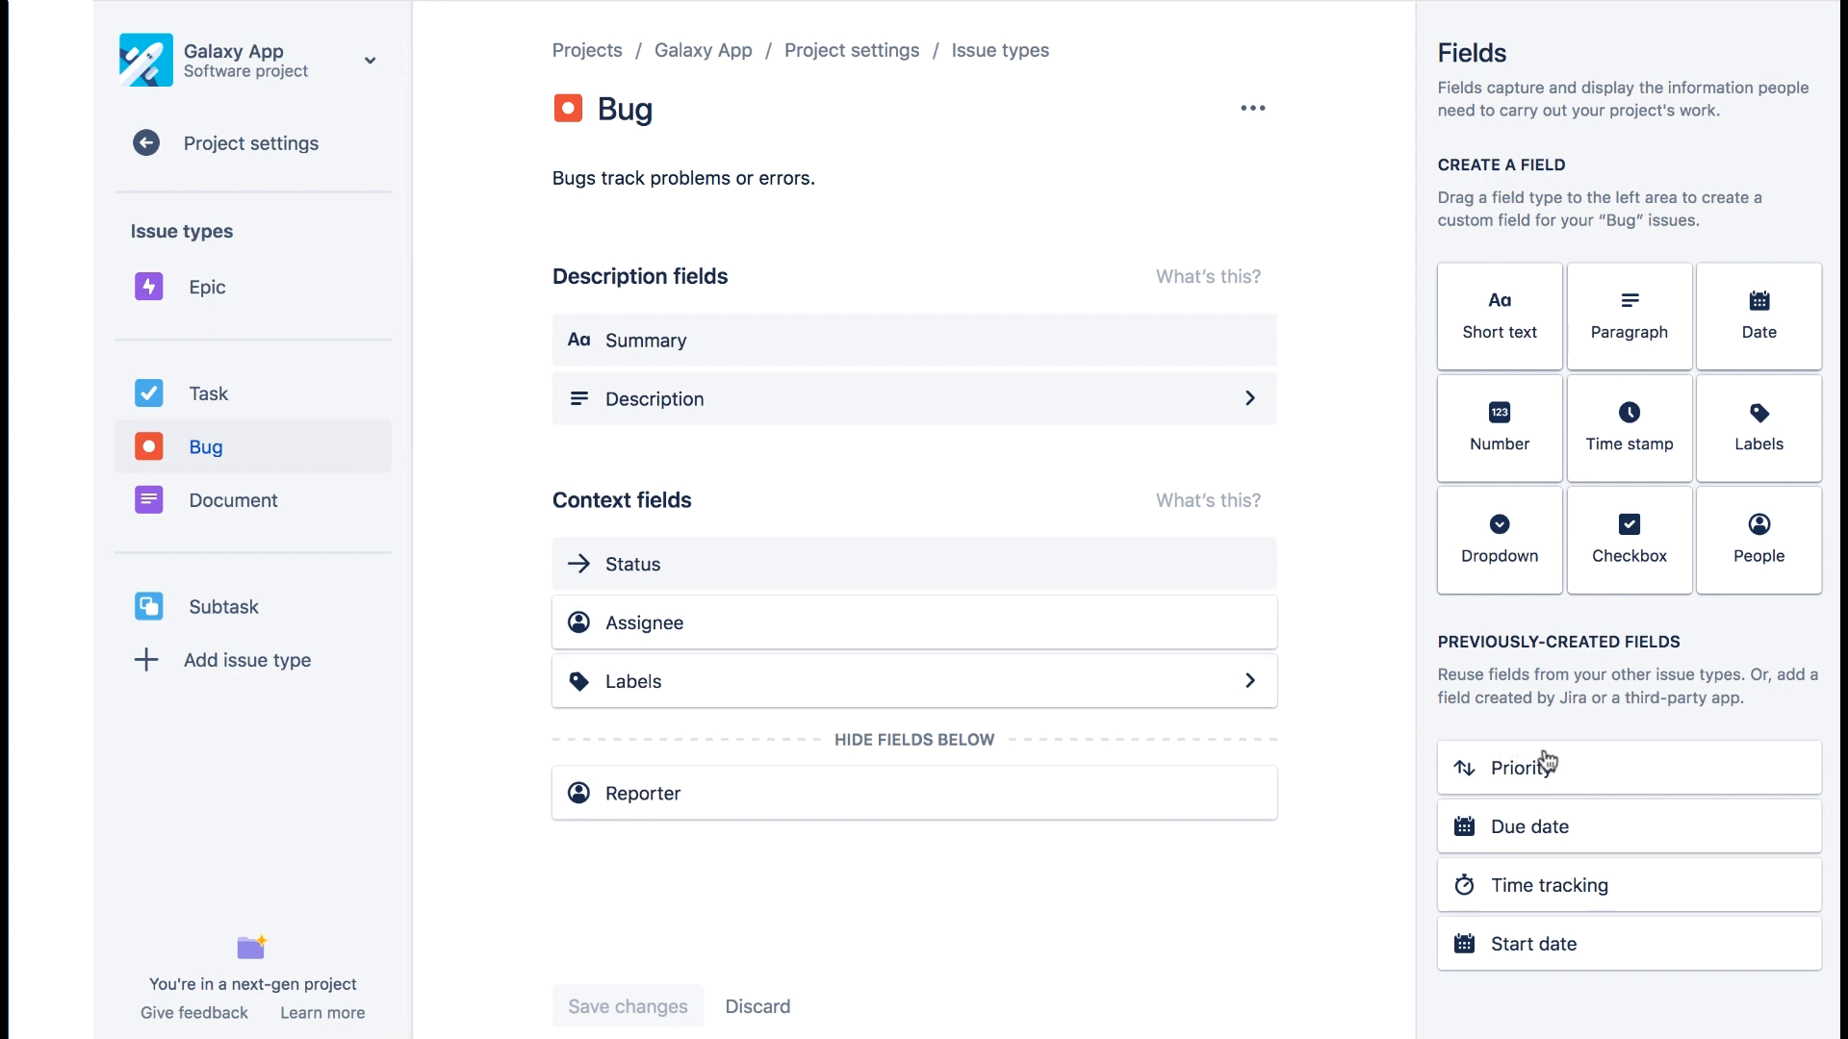
mouse_move(1629, 768)
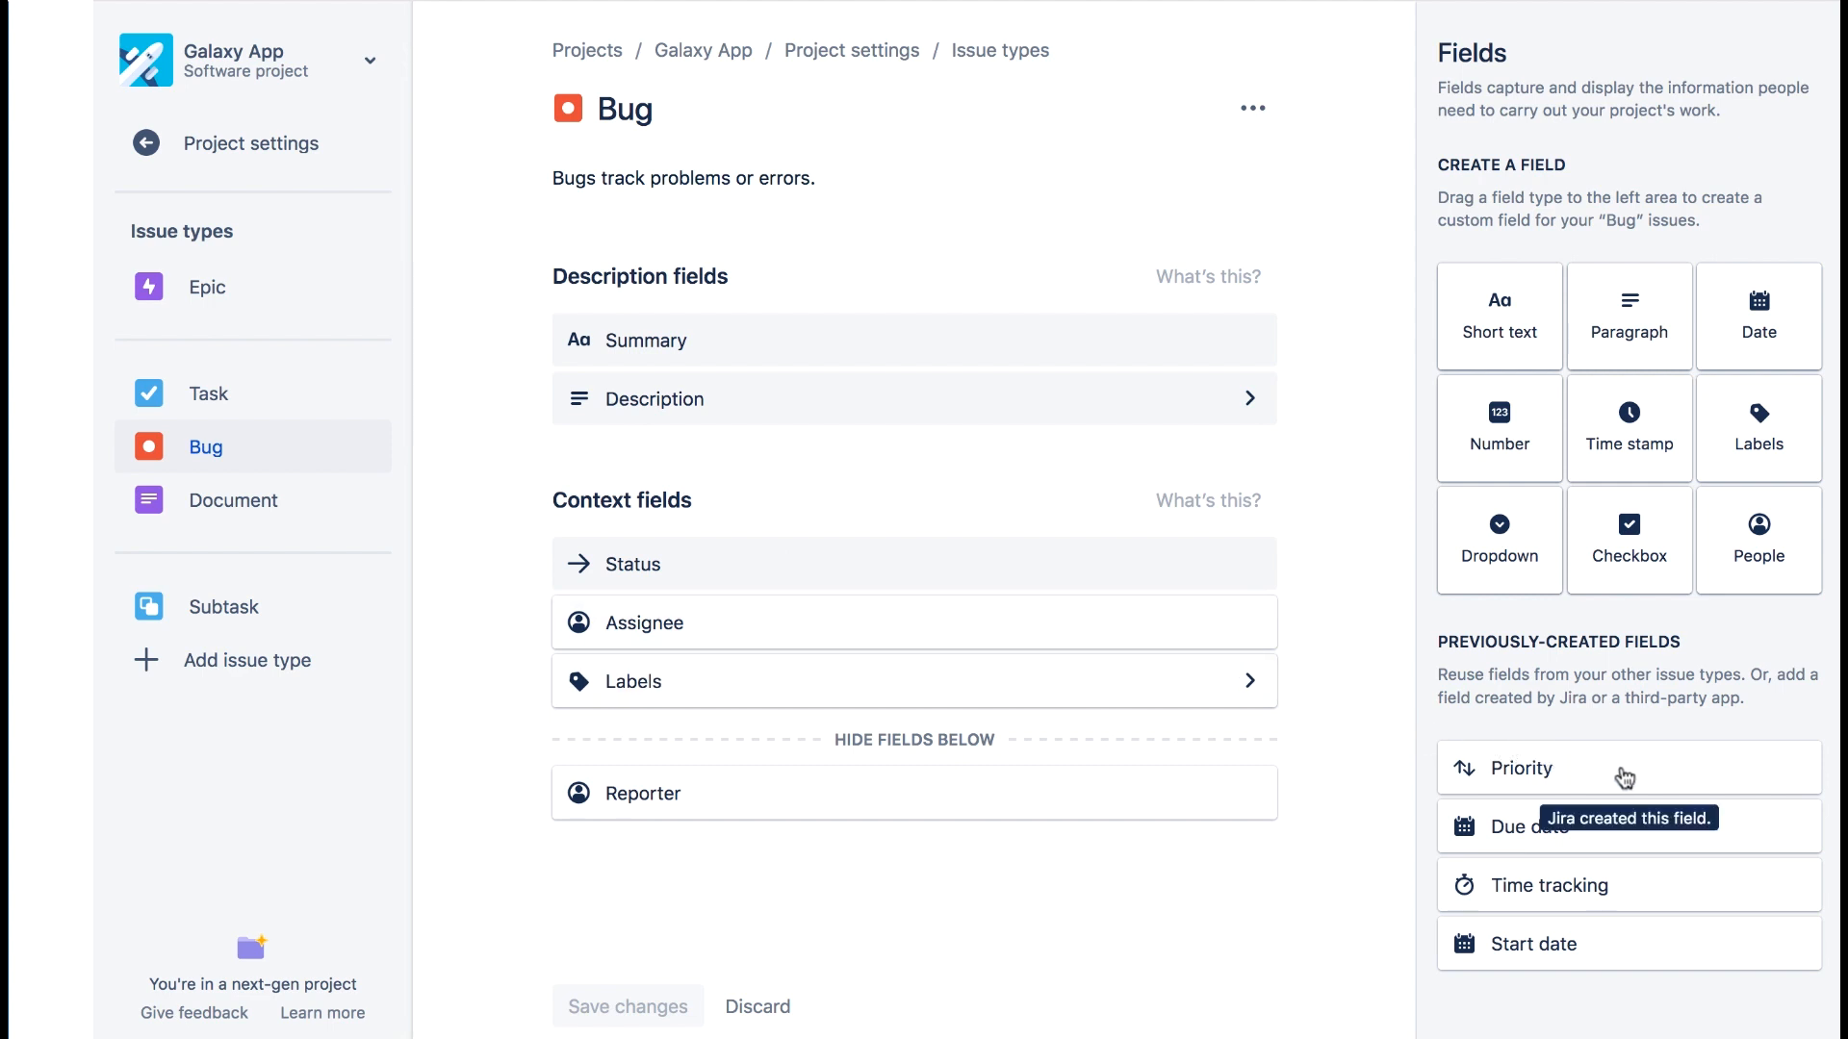
drag(1624, 778, 846, 669)
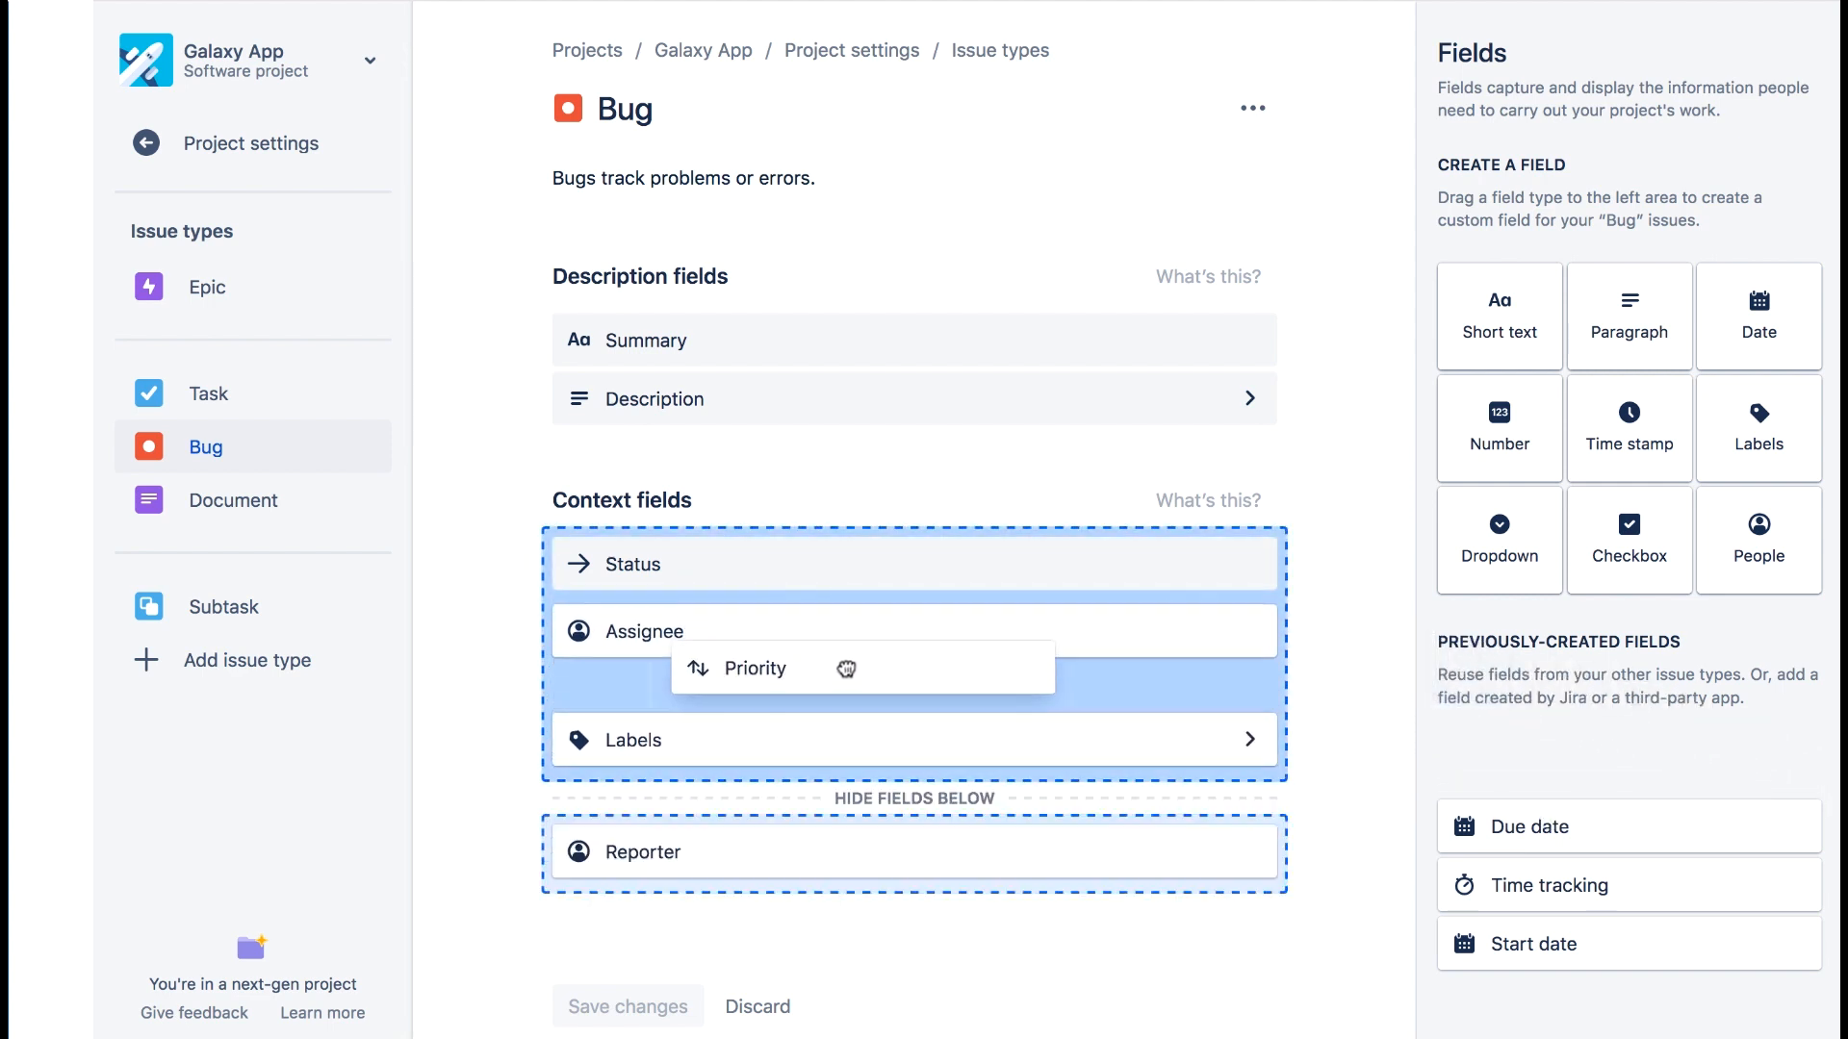
- Place Priority above Assignee, directly under Status, then add a new Checkbox field type
drag(846, 669, 845, 669)
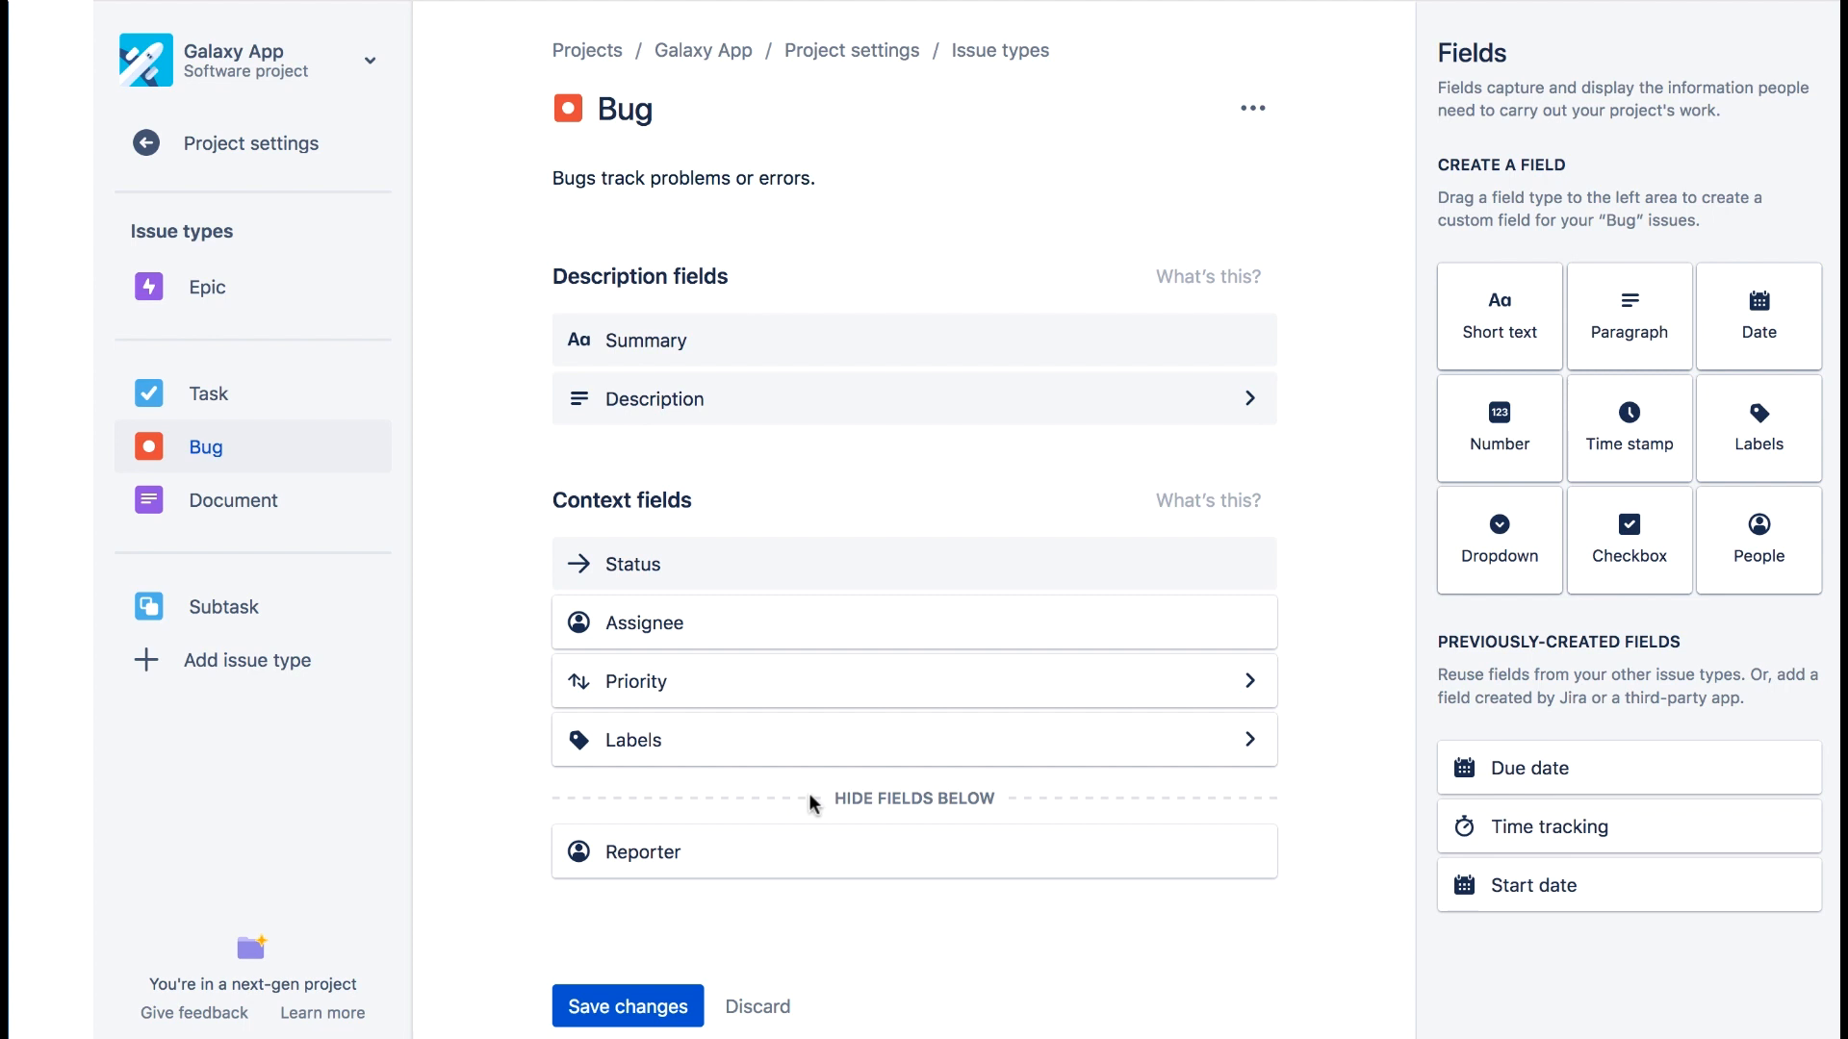
drag(919, 681, 923, 621)
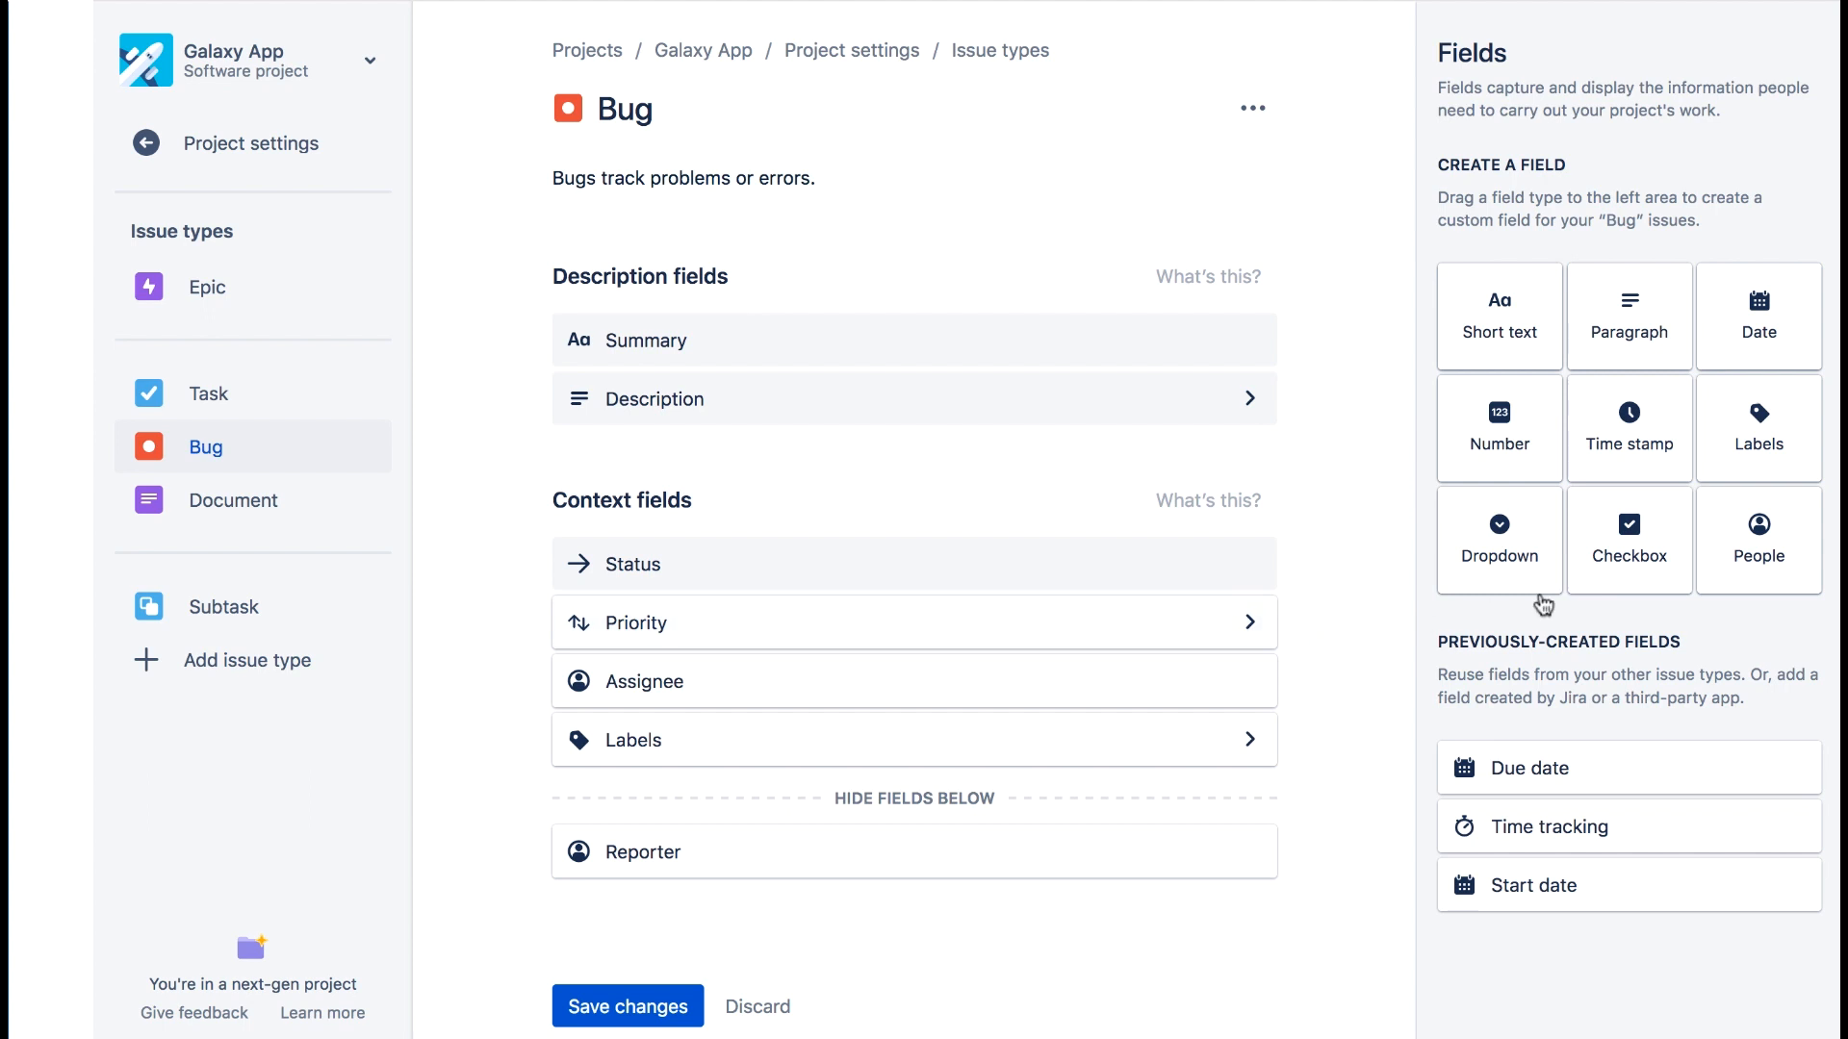
click(1633, 563)
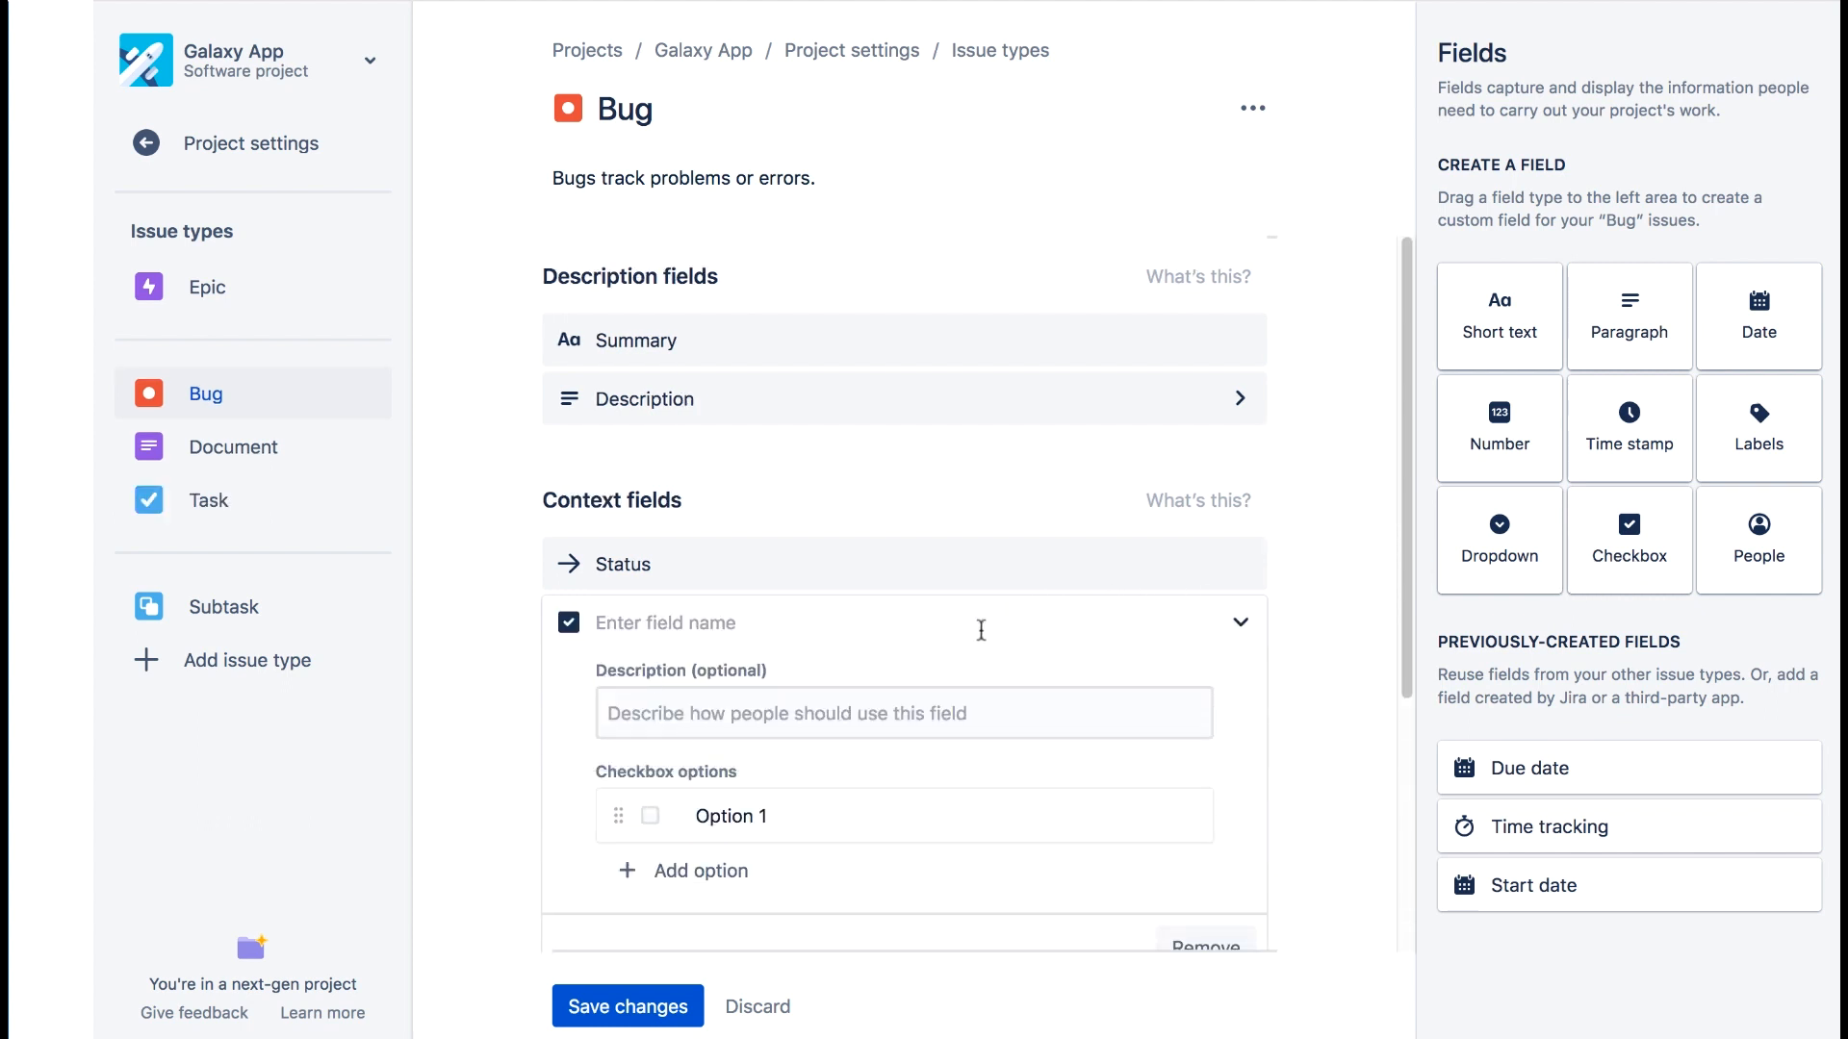
text(Platform)
- Name the field Platform, describe it as the platform the bug appears on, with options Android and iOS
click(972, 711)
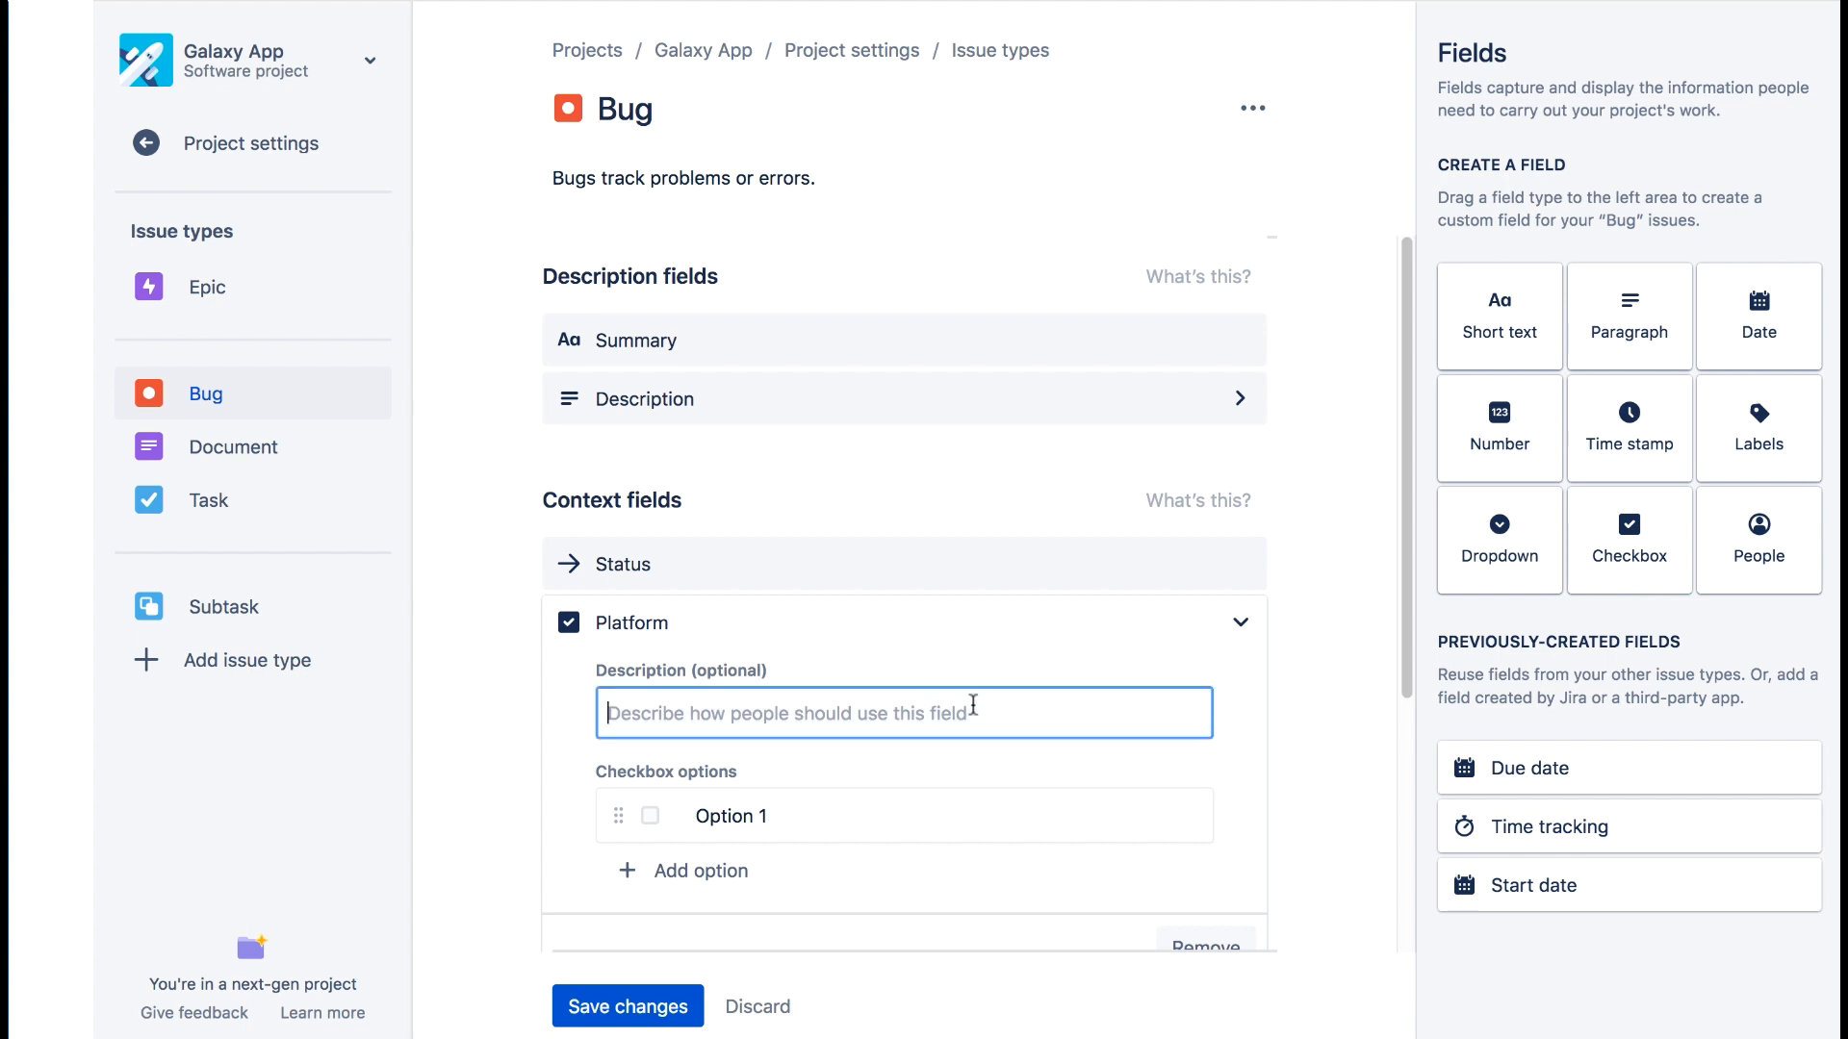
text(Choose which platform the bug appears on)
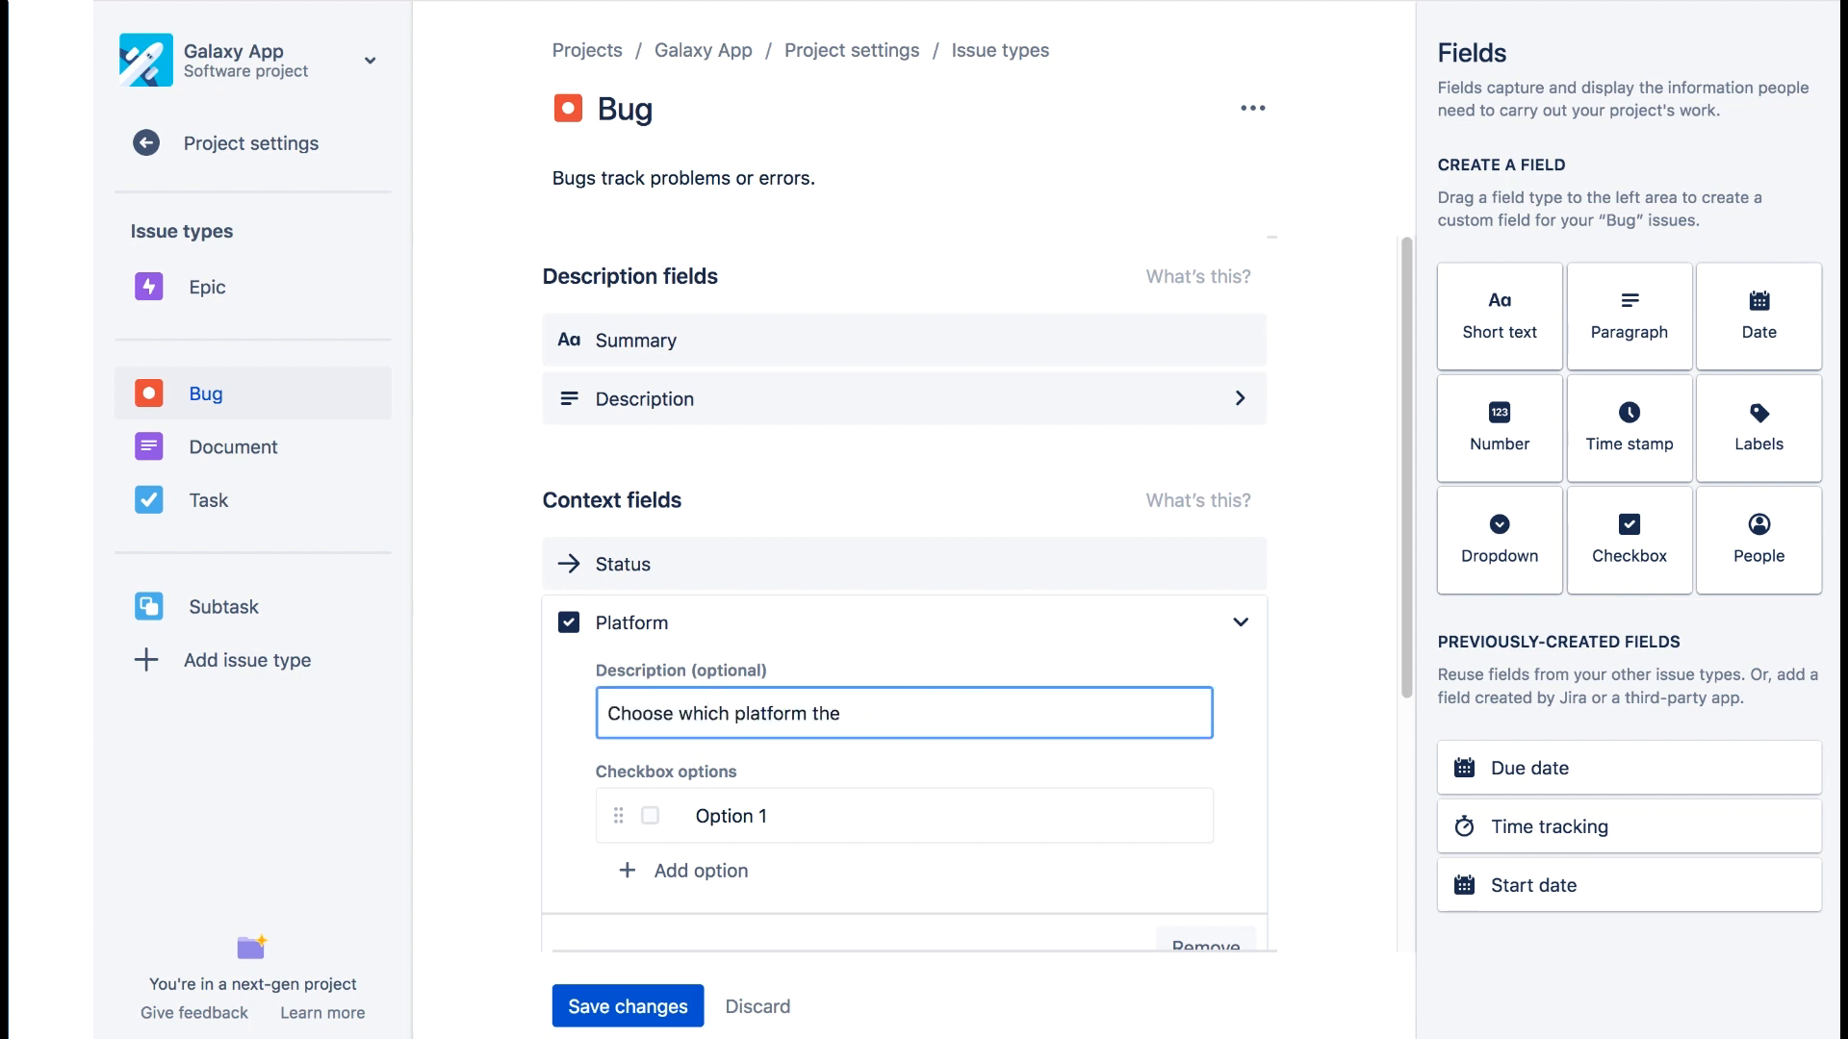
click(874, 812)
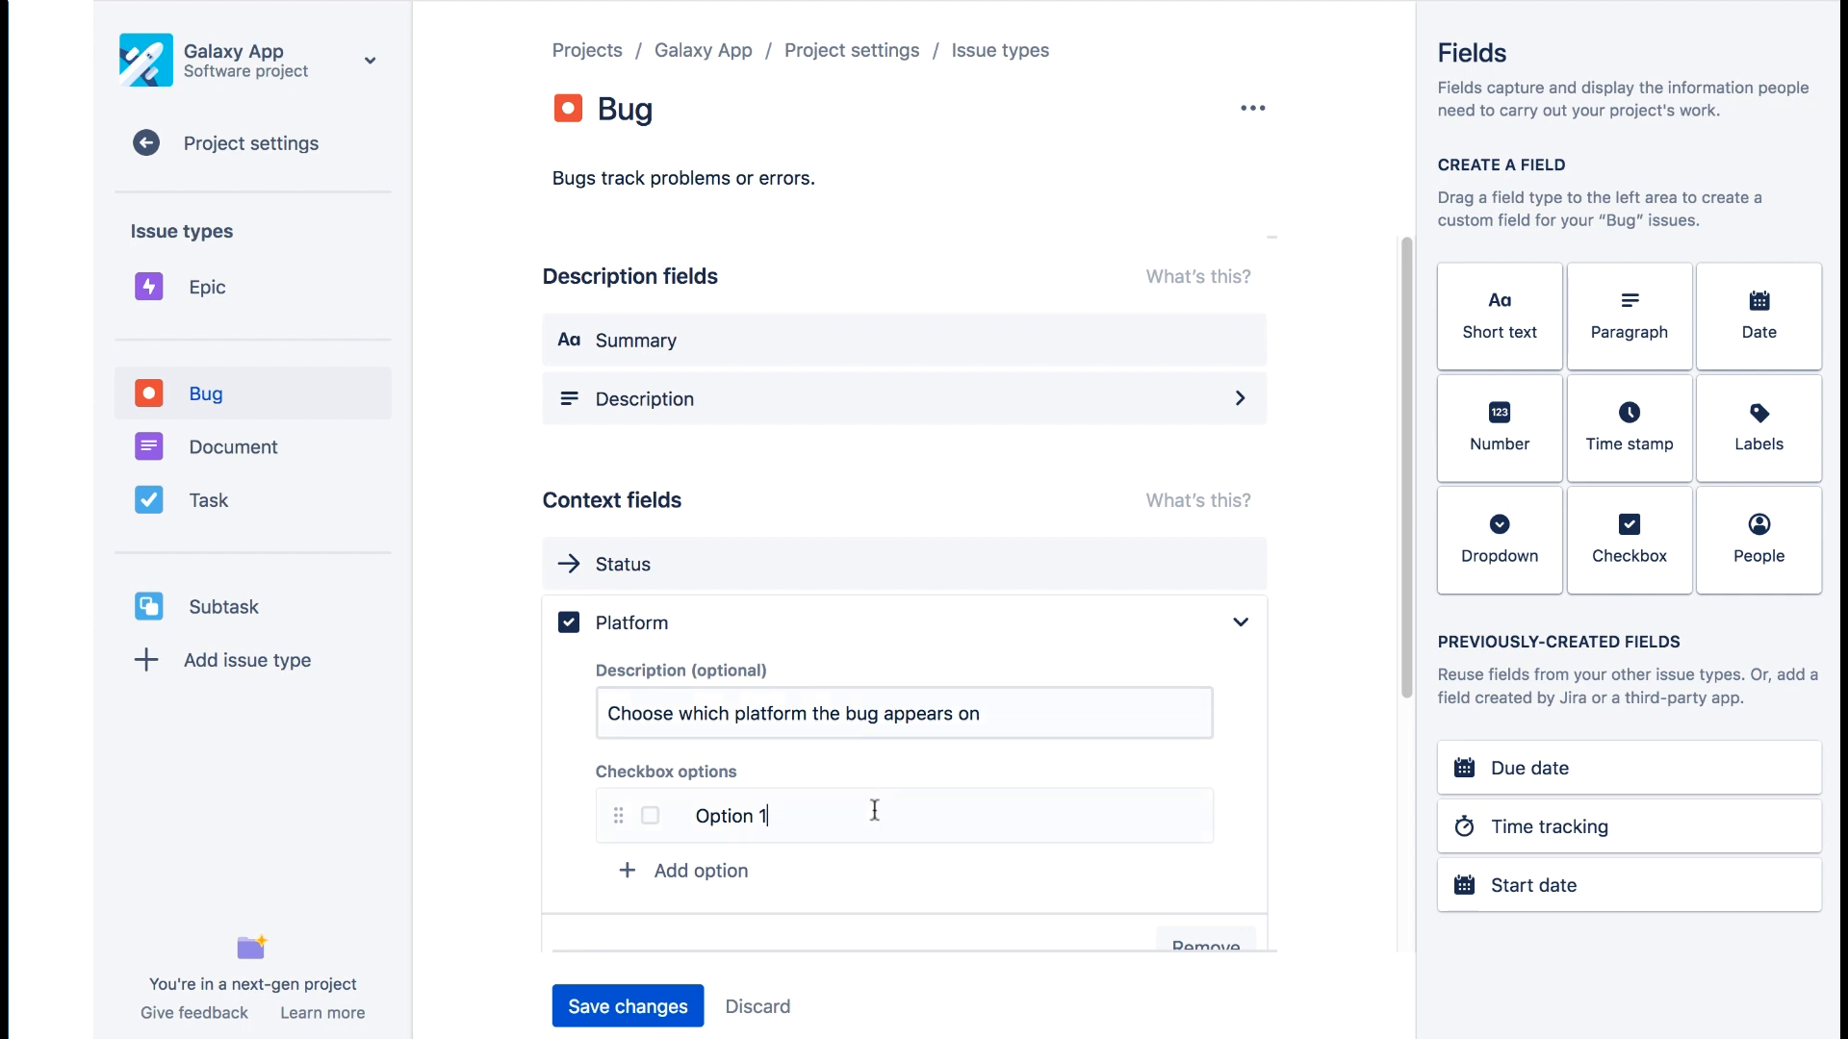
key(BackSpace)
key(BackSpace)
key(BackSpace)
key(BackSpace)
key(BackSpace)
key(BackSpace)
key(BackSpace)
key(BackSpace)
text(And)
text(roid)
click(700, 871)
text(iOS)
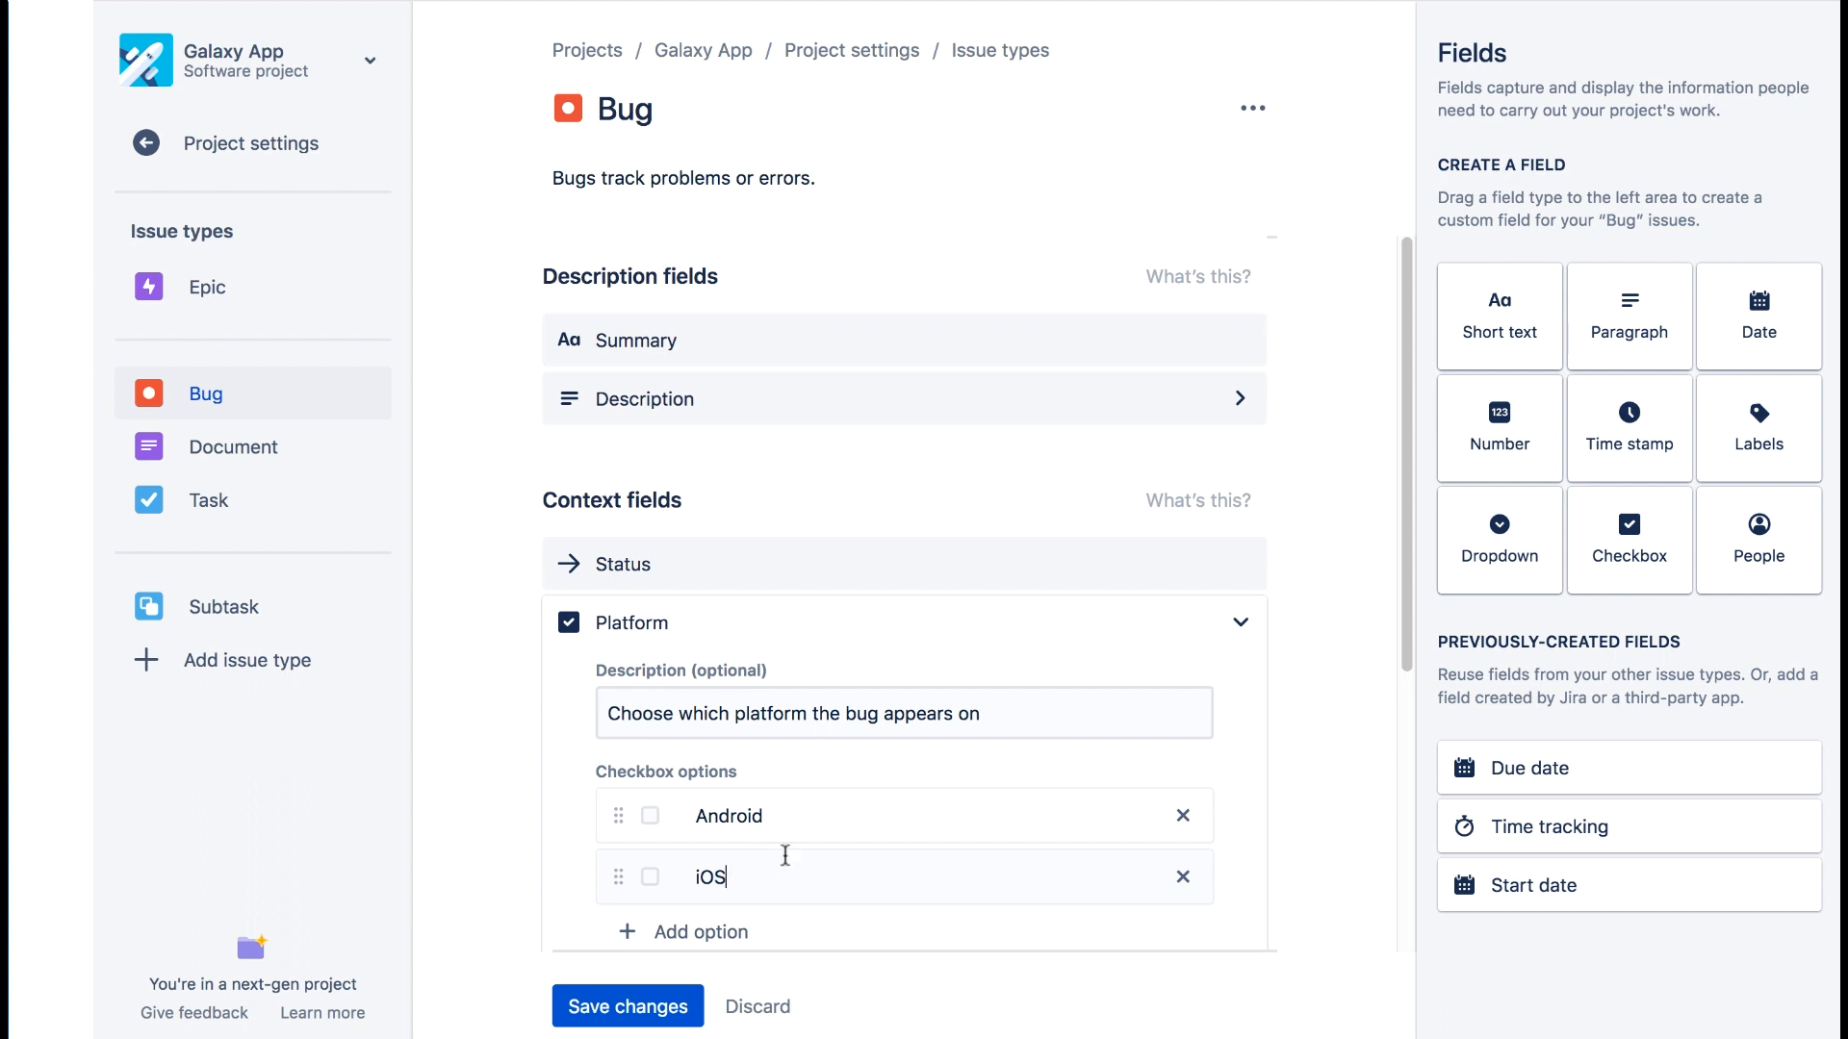
- Move Platform below Reporter among hidden fields, save the Bug layout, and begin a new issue
click(1246, 626)
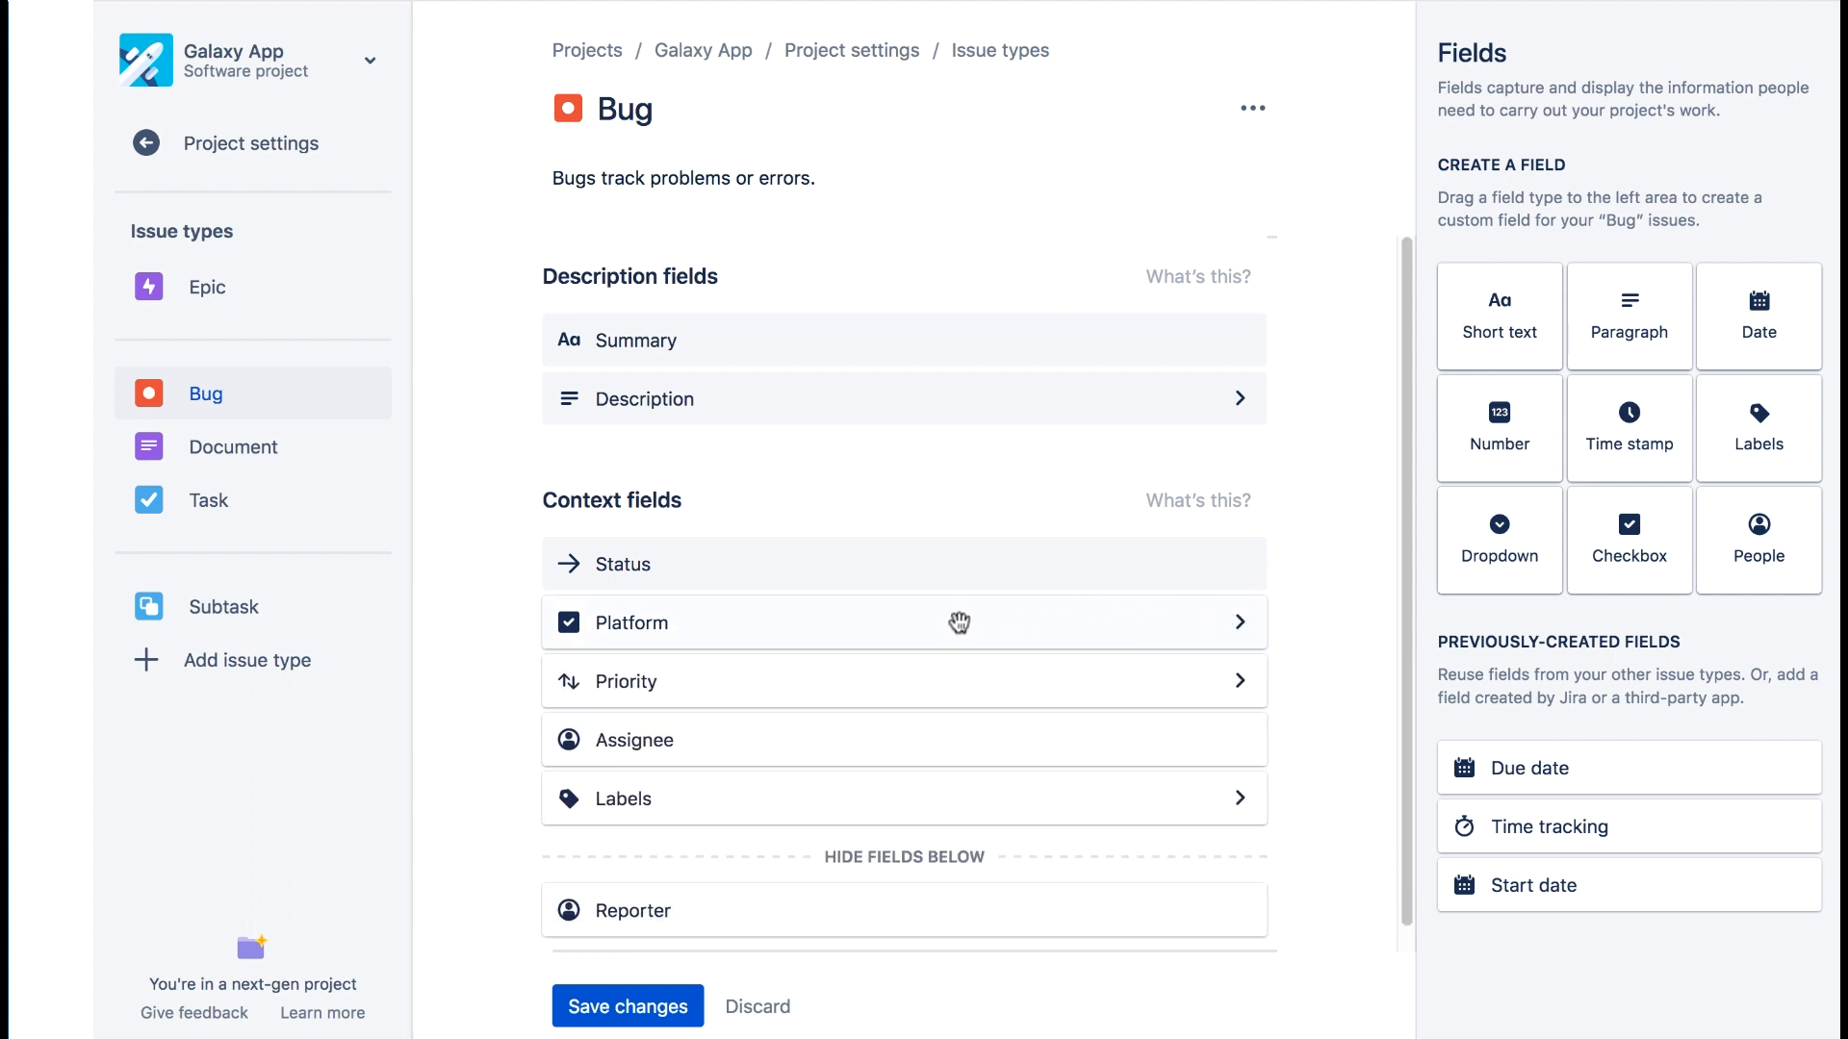
drag(927, 624, 923, 892)
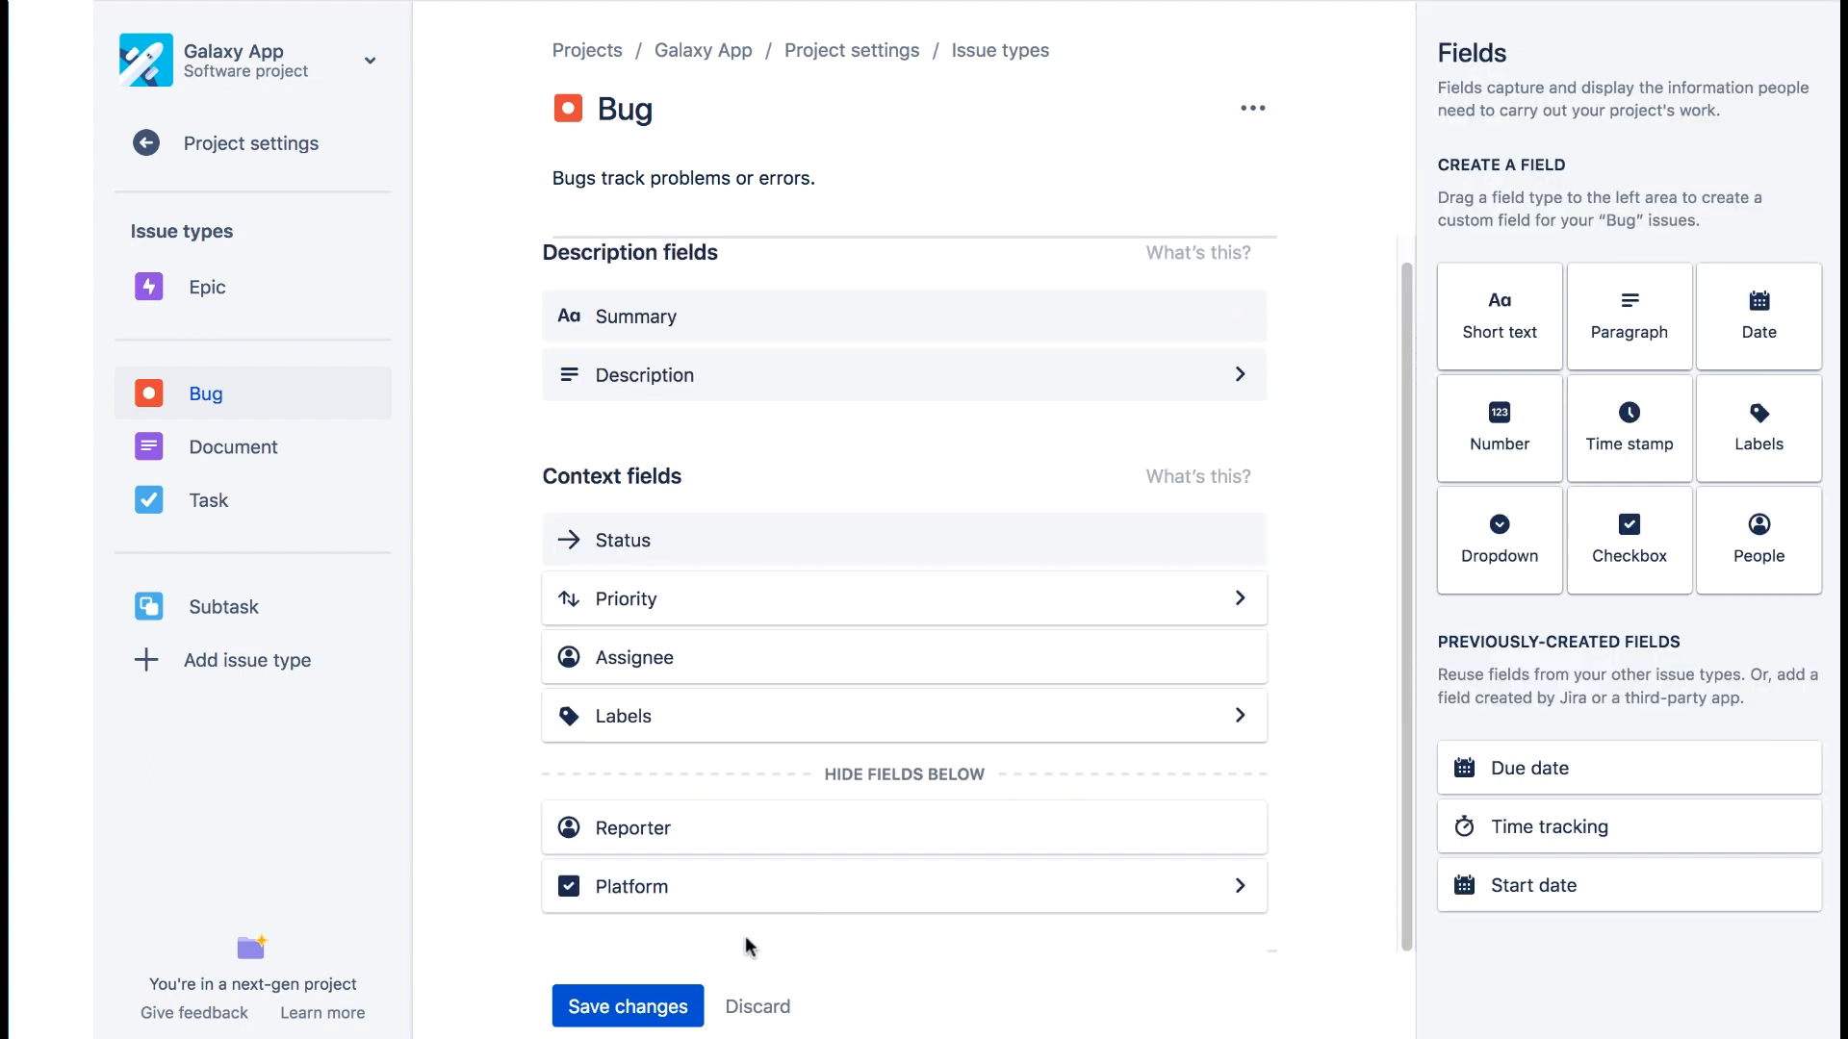
click(689, 1000)
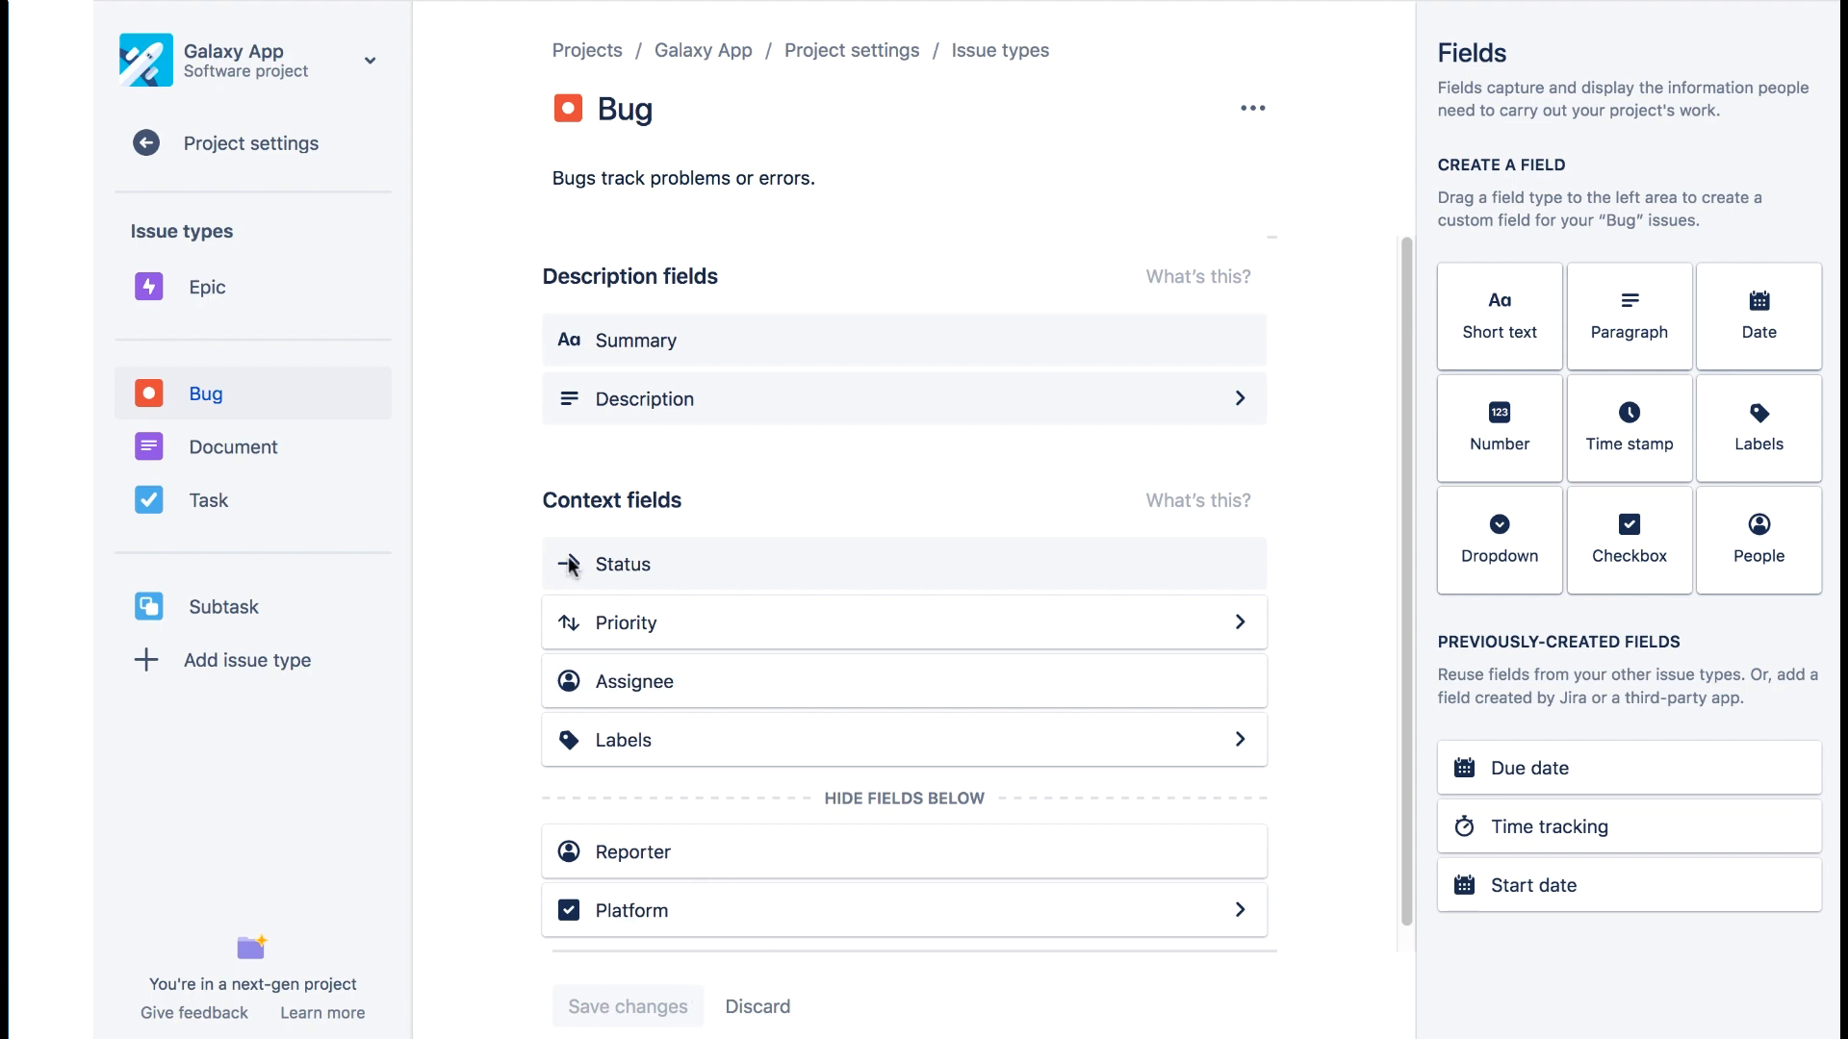
key(c)
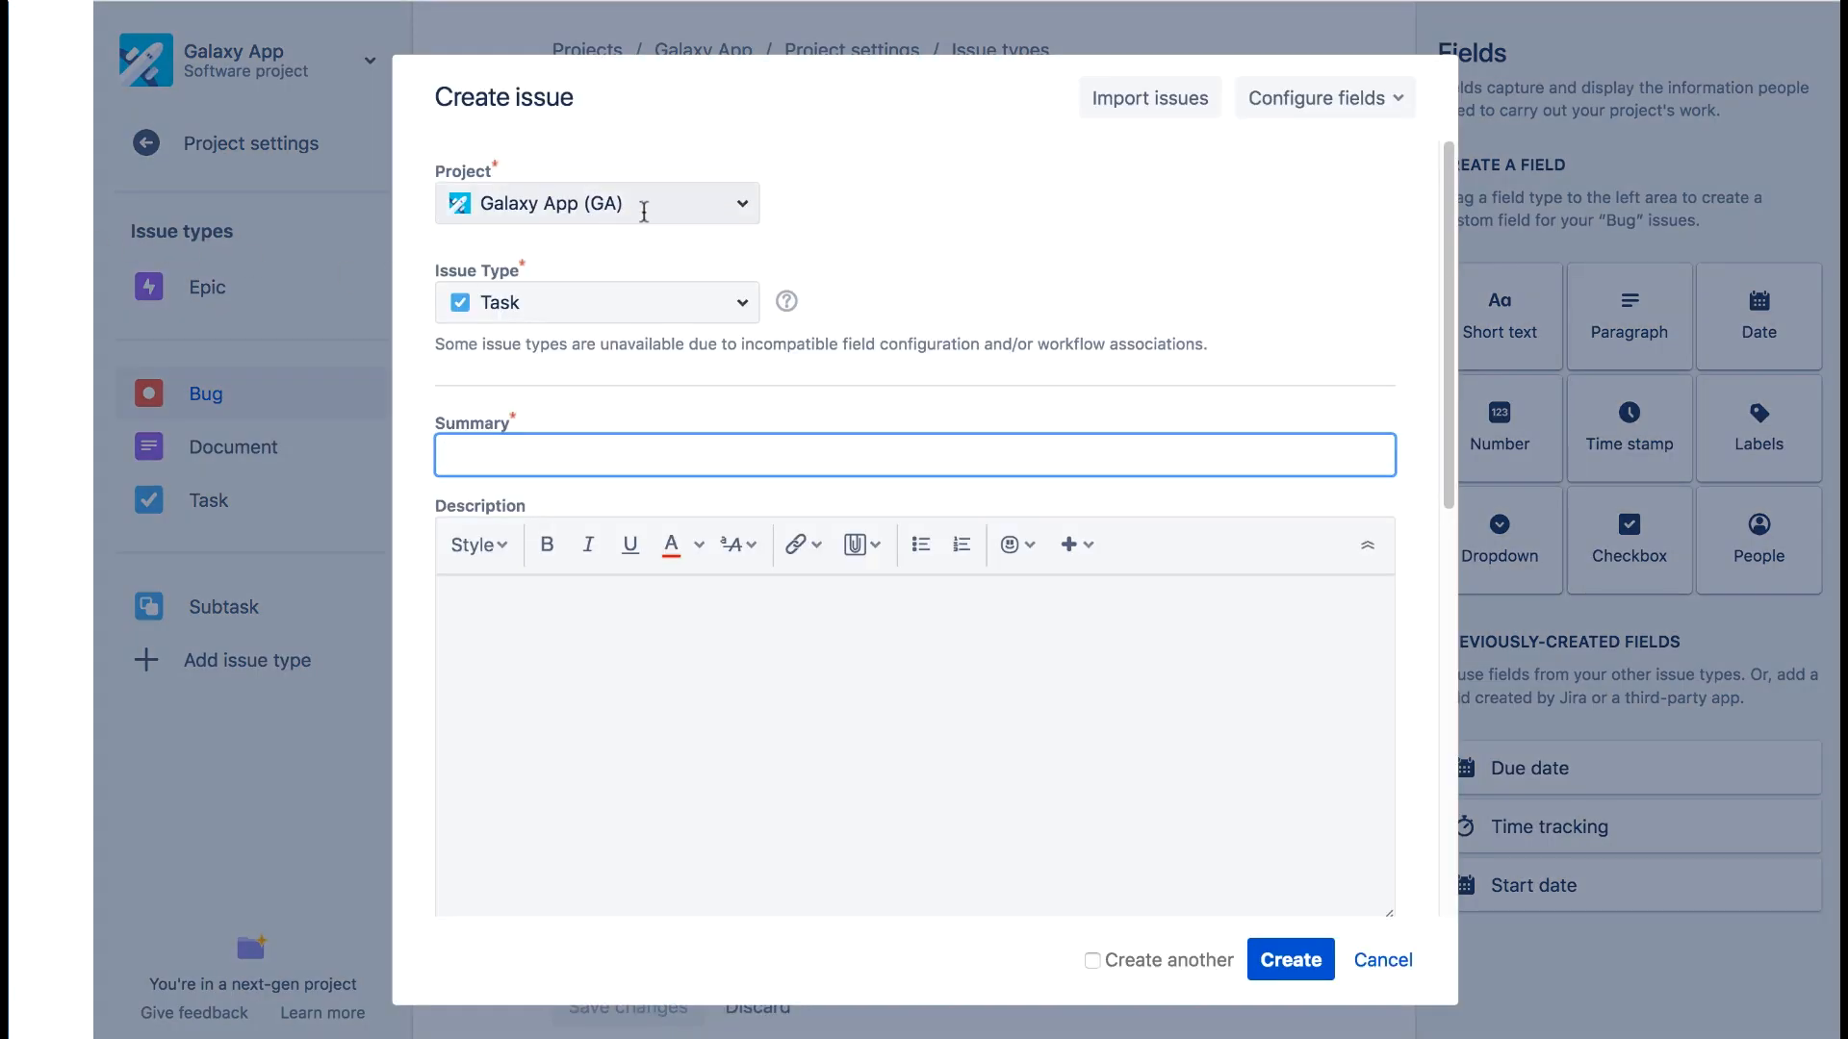
- Make the issue a Bug summarised 'Planets are not showing', describing planets missing on Find a Planet
click(742, 304)
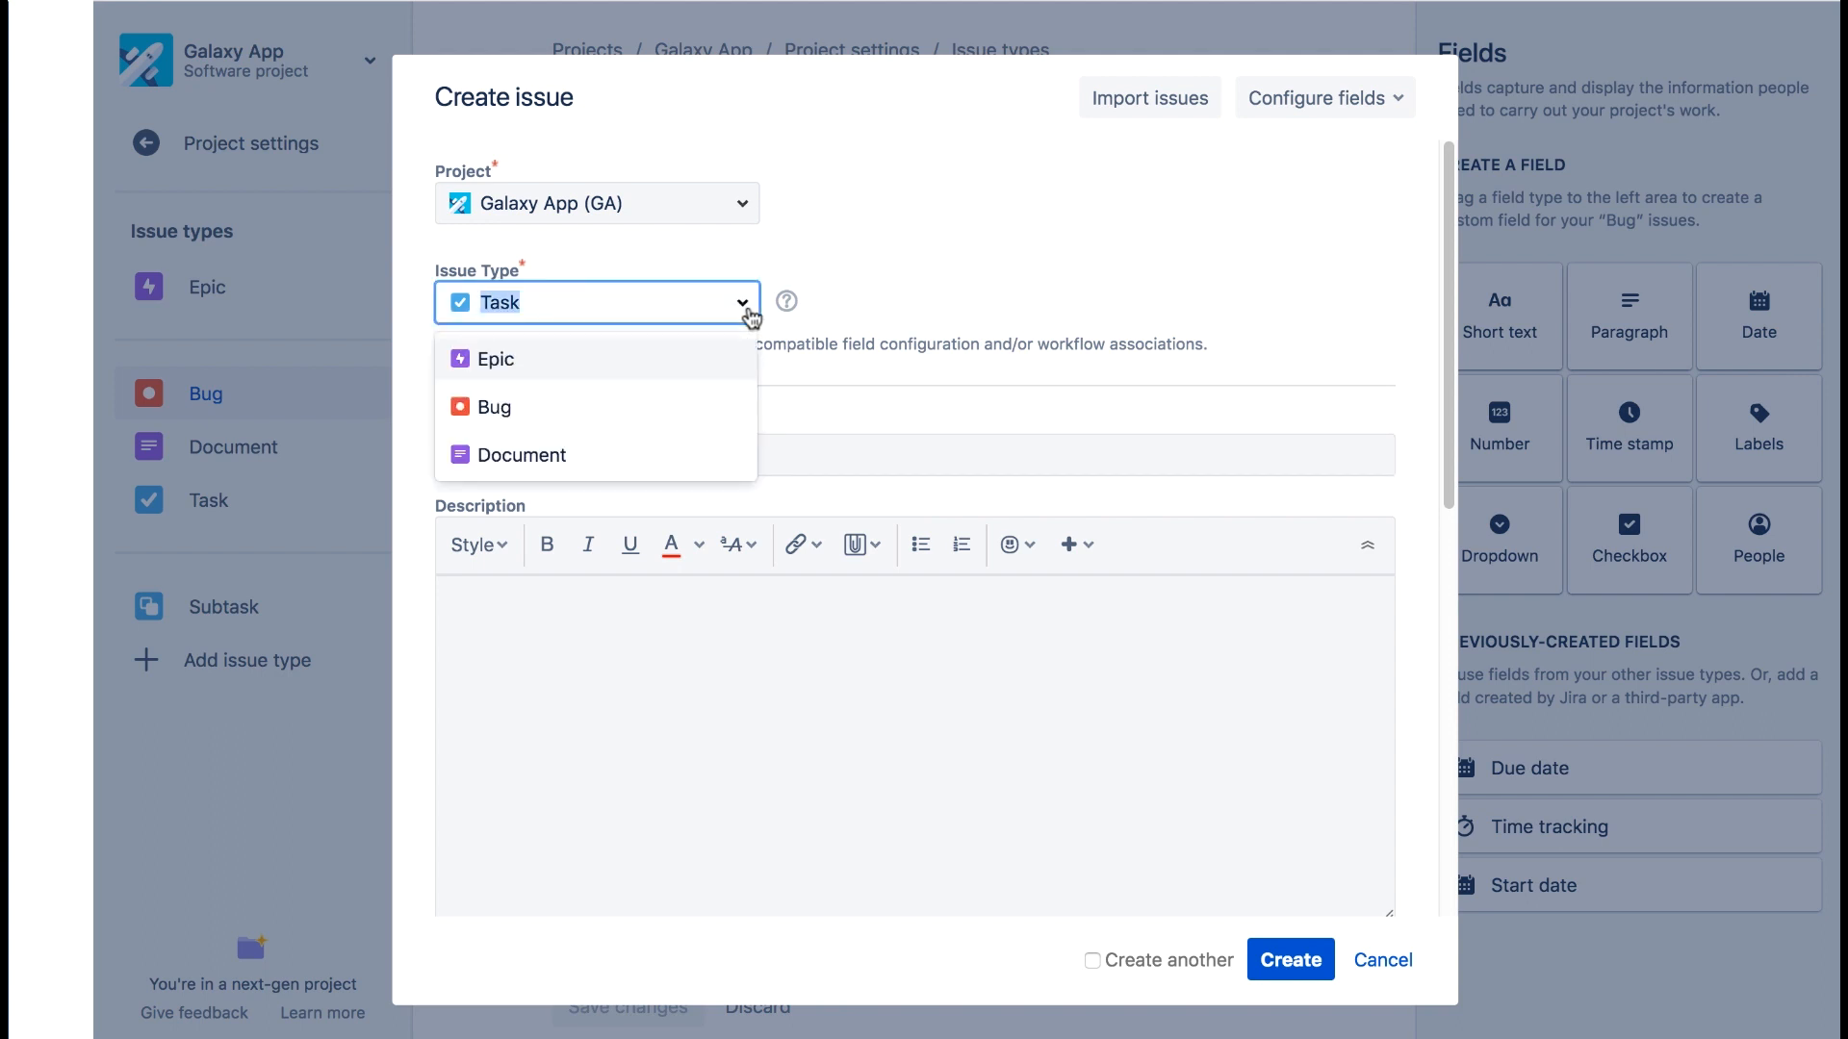
click(706, 406)
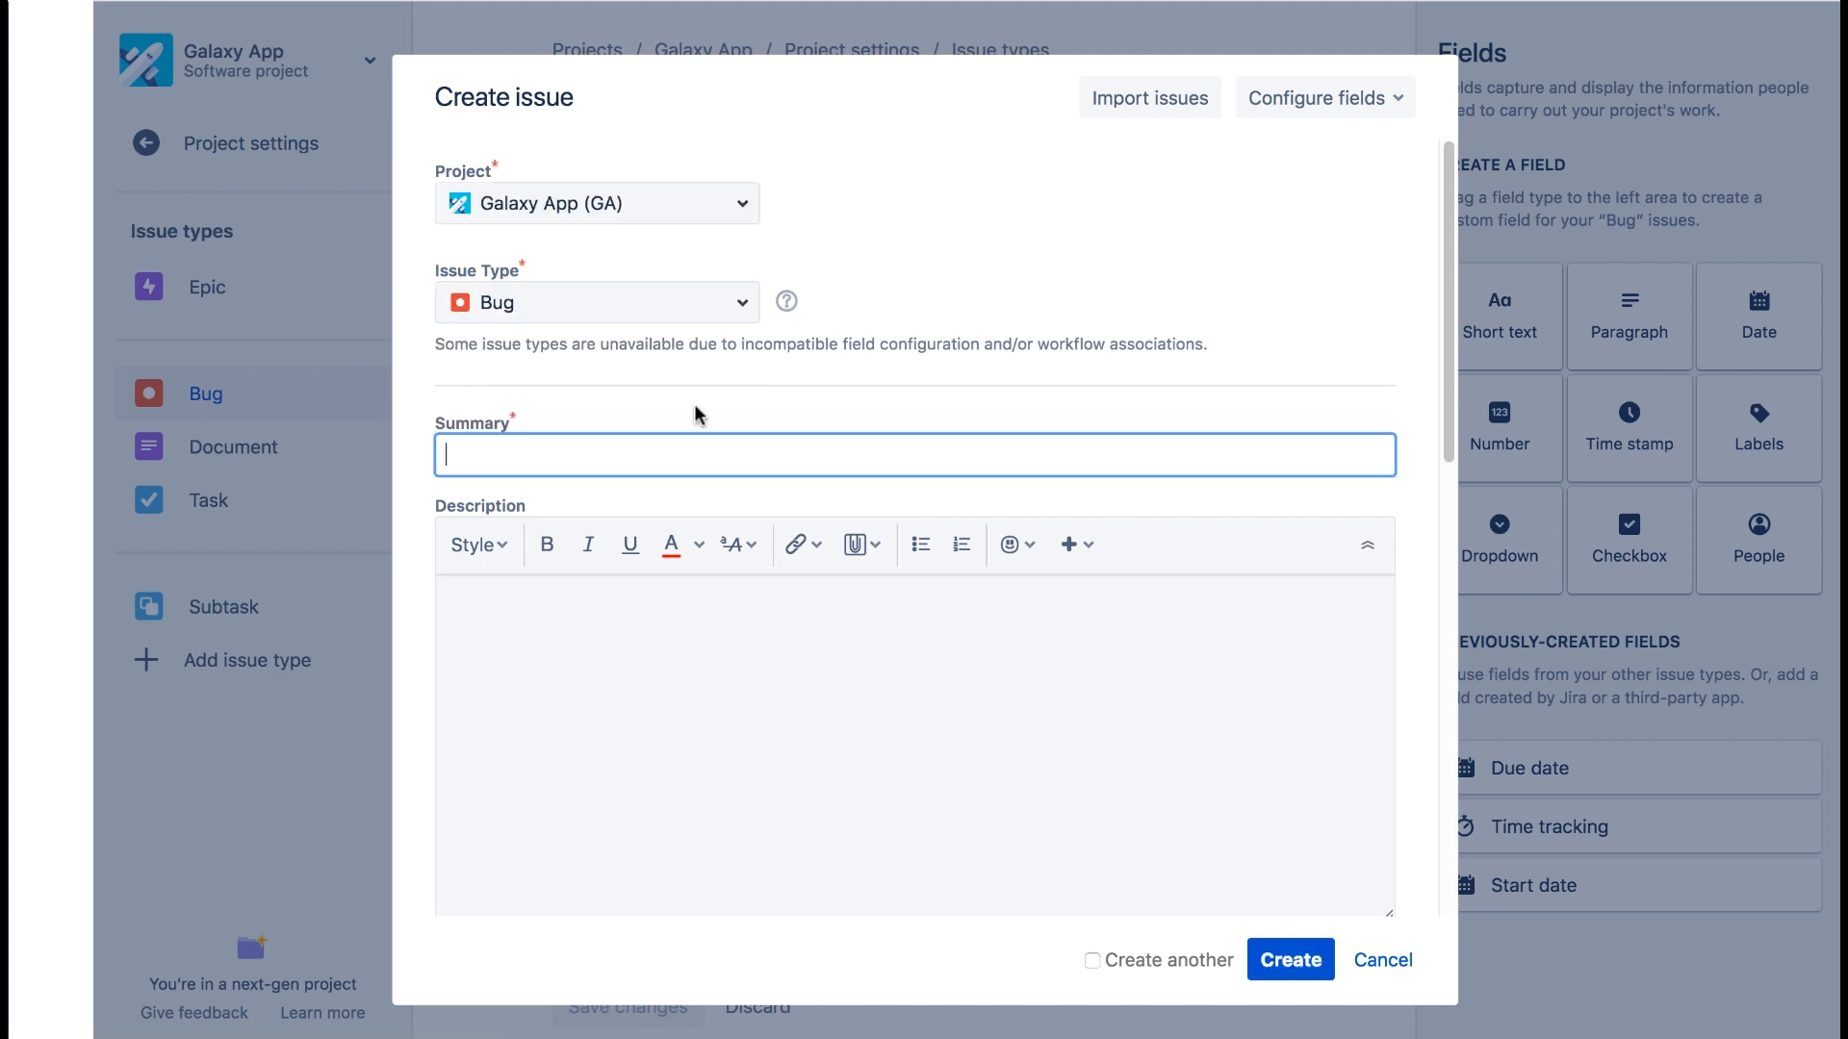
text(Planet)
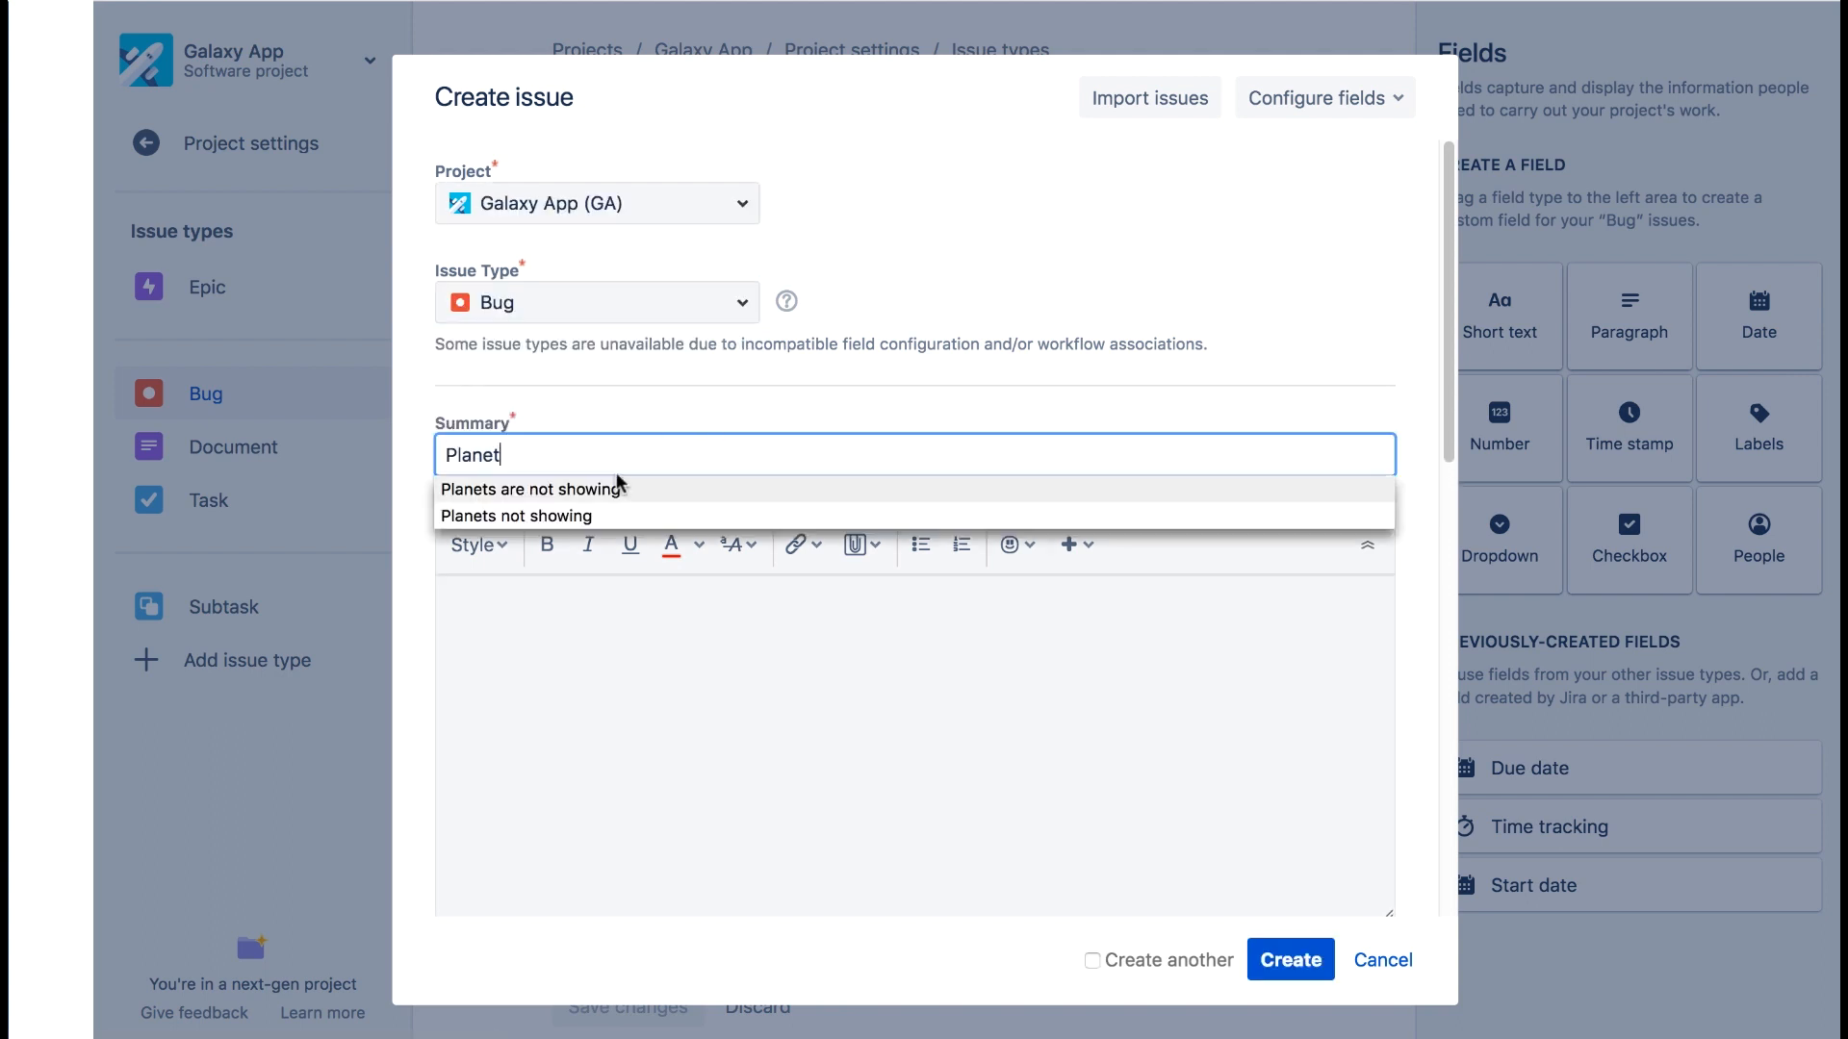
click(620, 491)
click(608, 590)
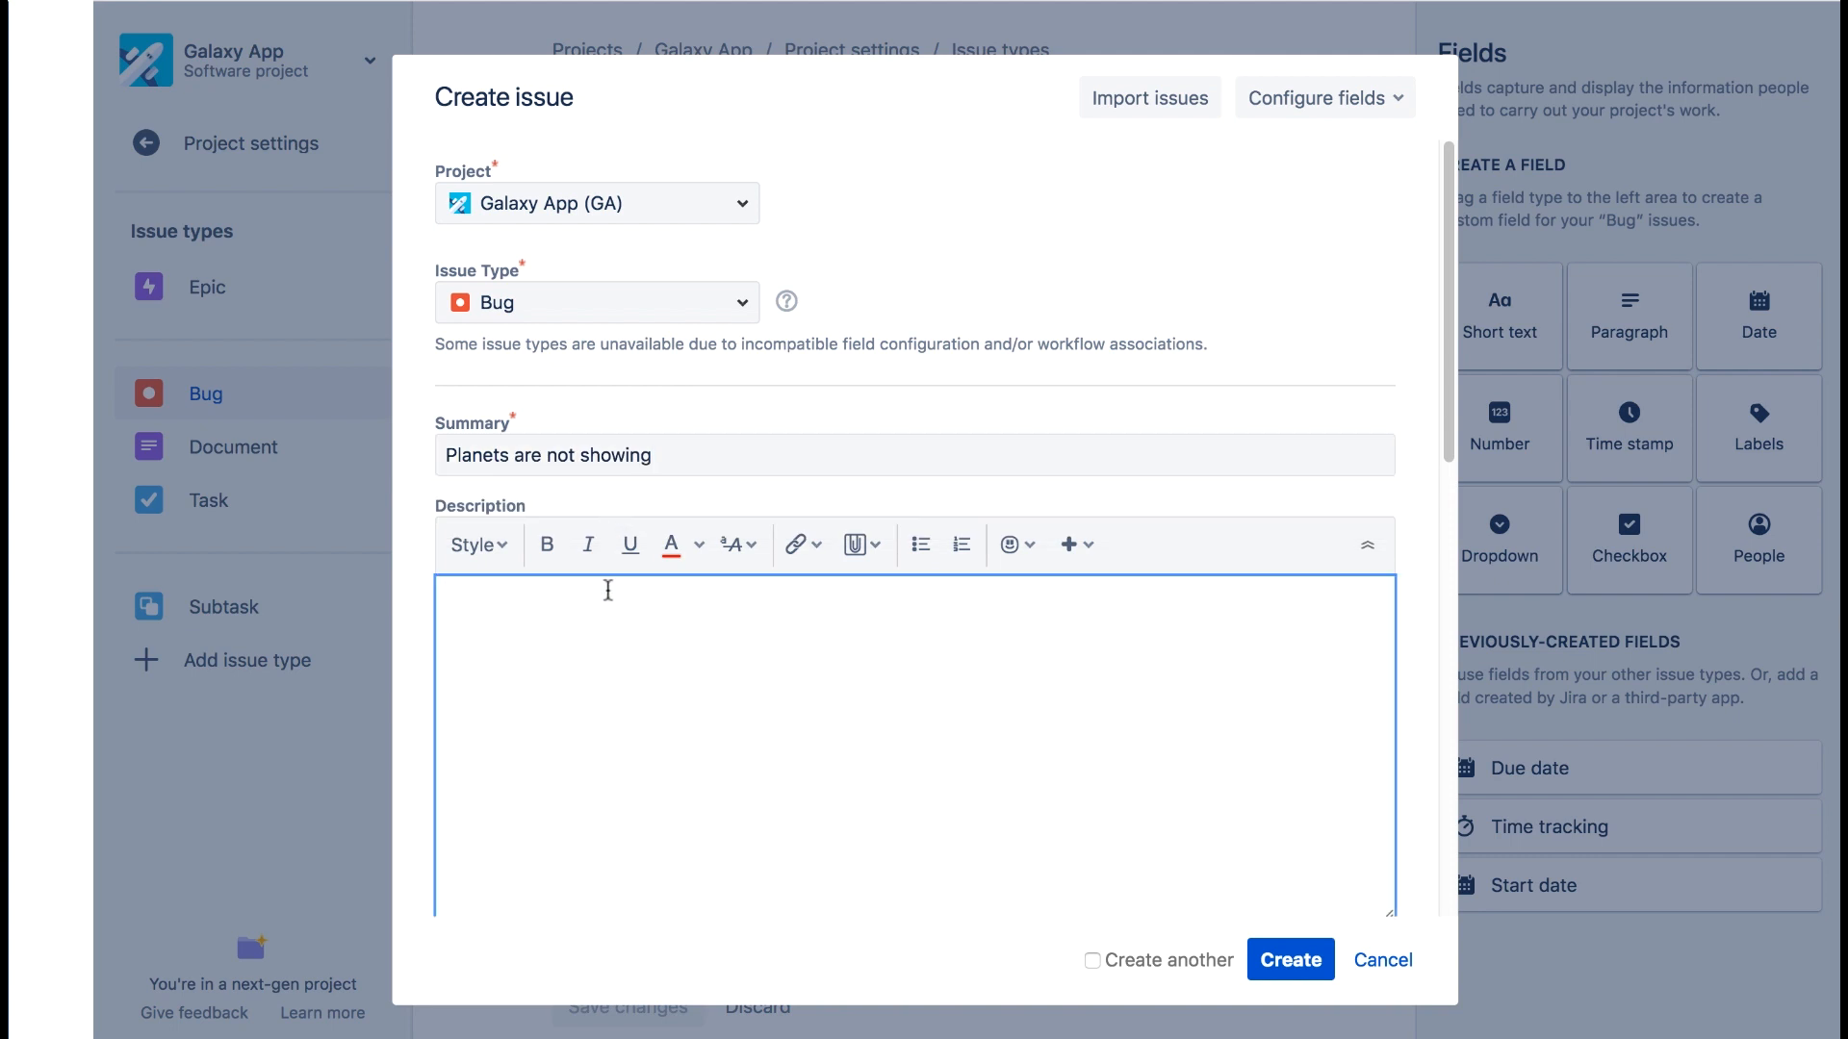
text(Planets don't show on the Find a Planet pag)
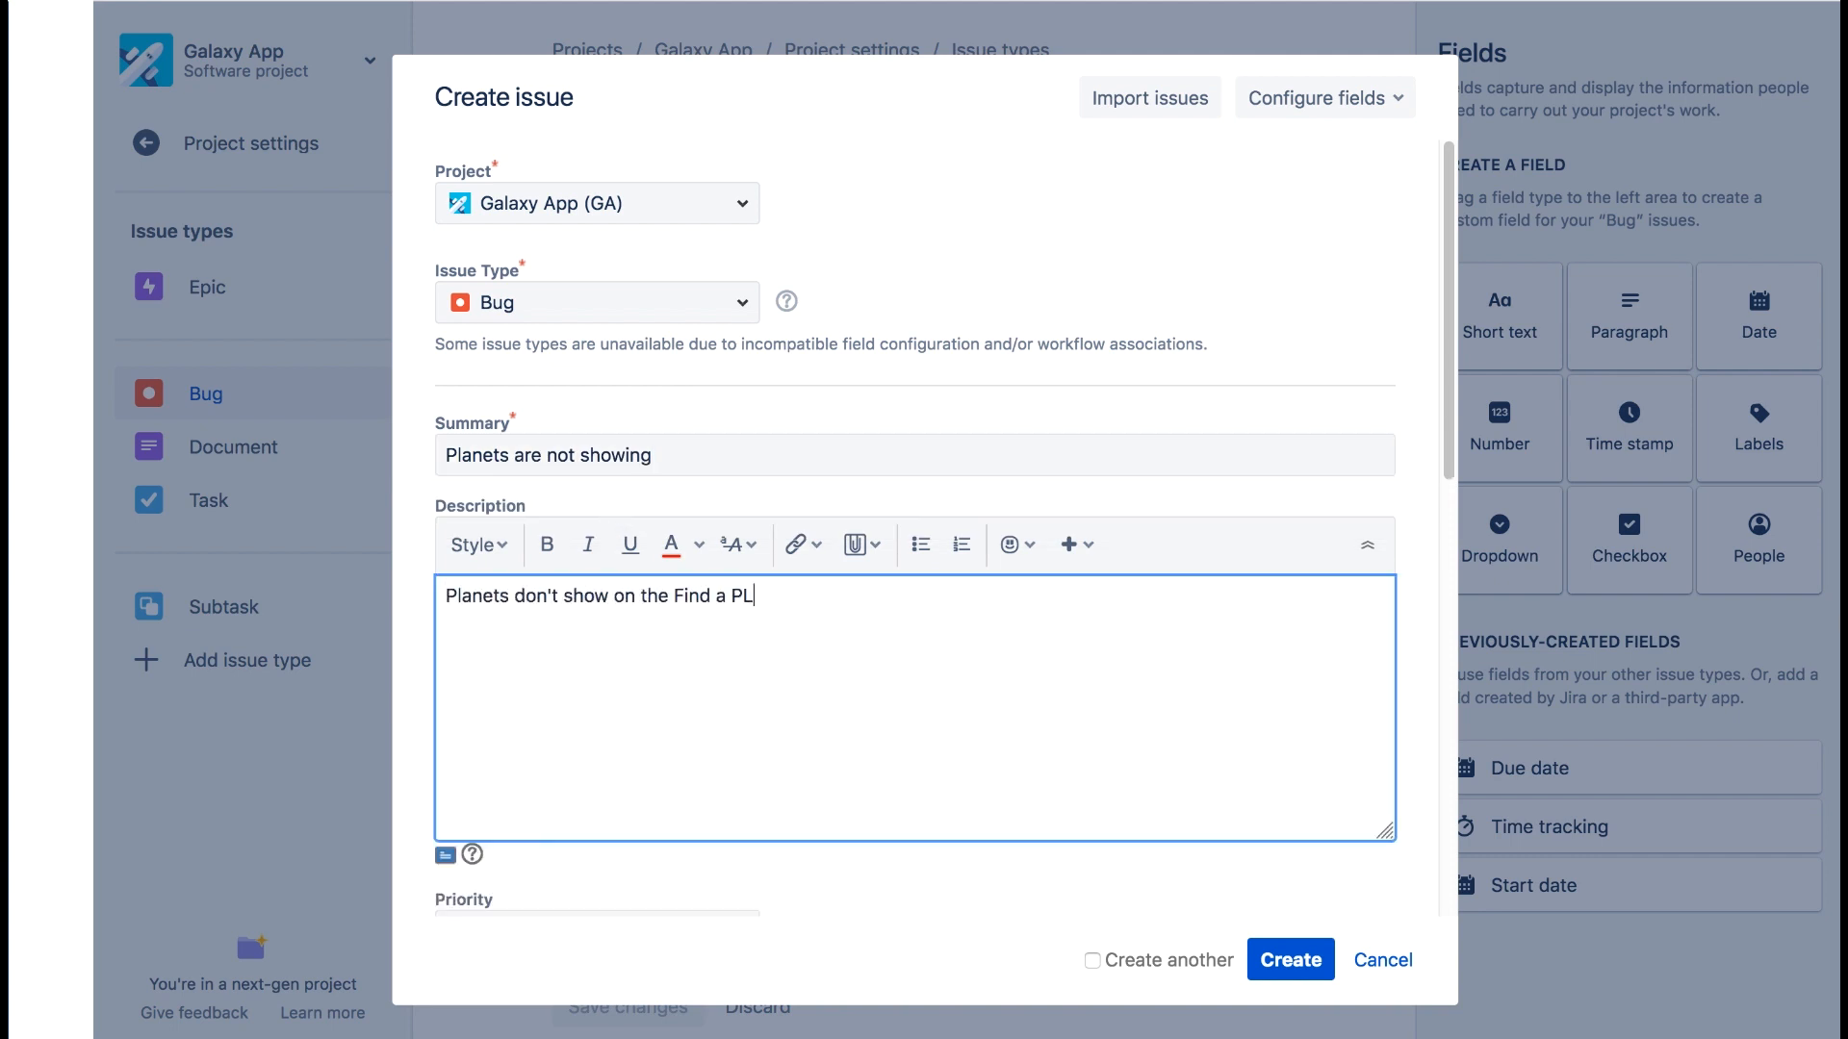
text(e in the app)
scroll(608, 591, down, 5)
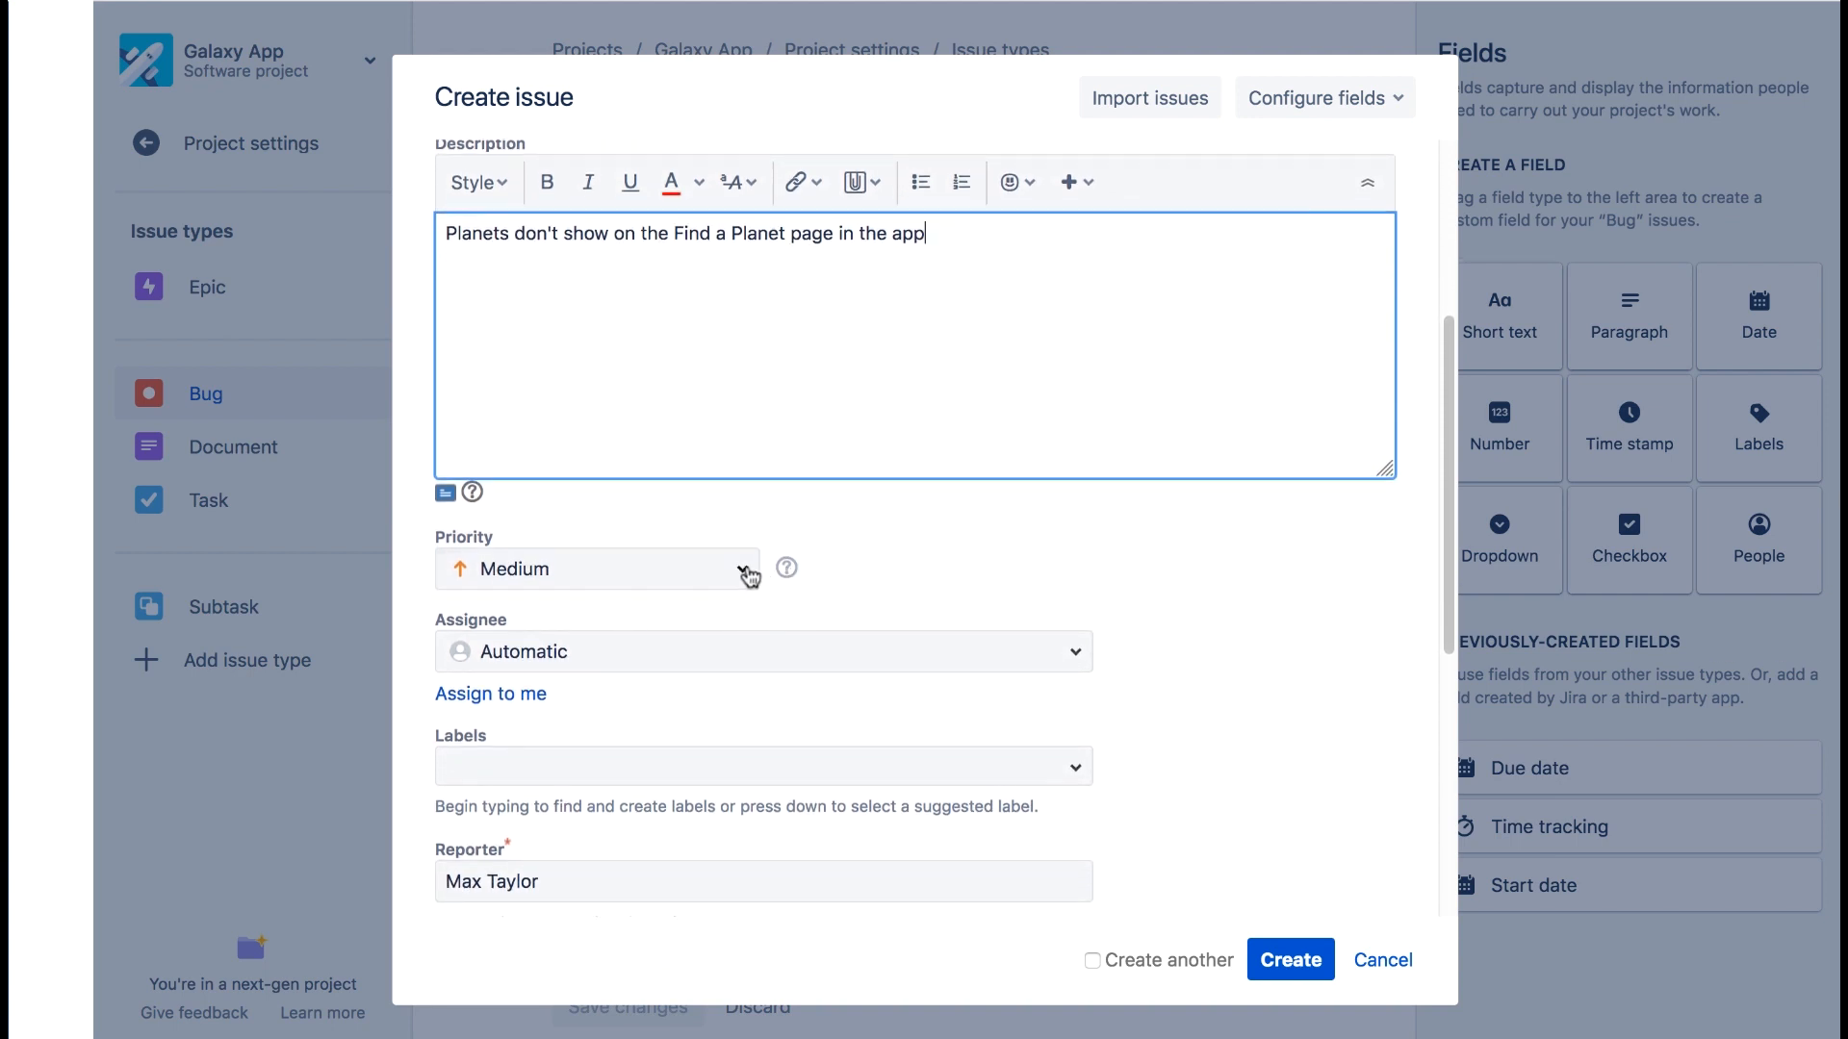
- Set priority to Highest, create bug GA-1, and open its issue page
click(743, 570)
click(708, 625)
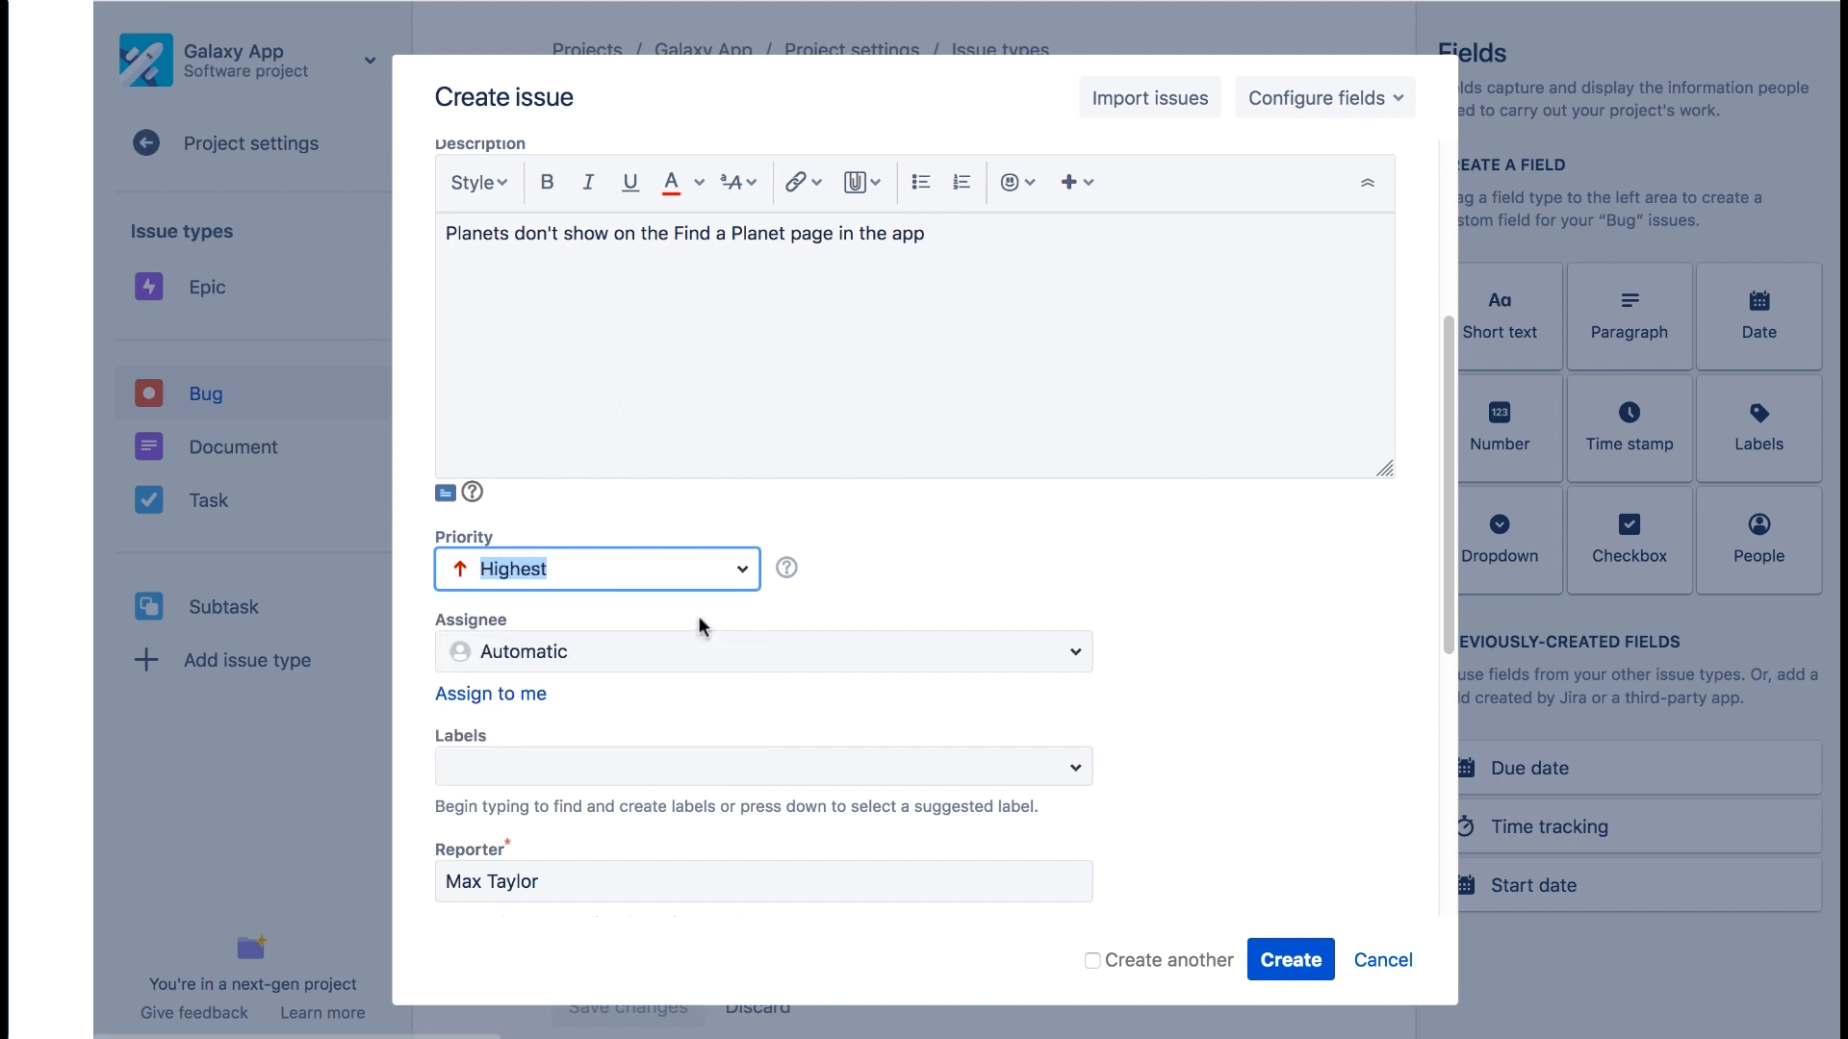
scroll(875, 582, down, 3)
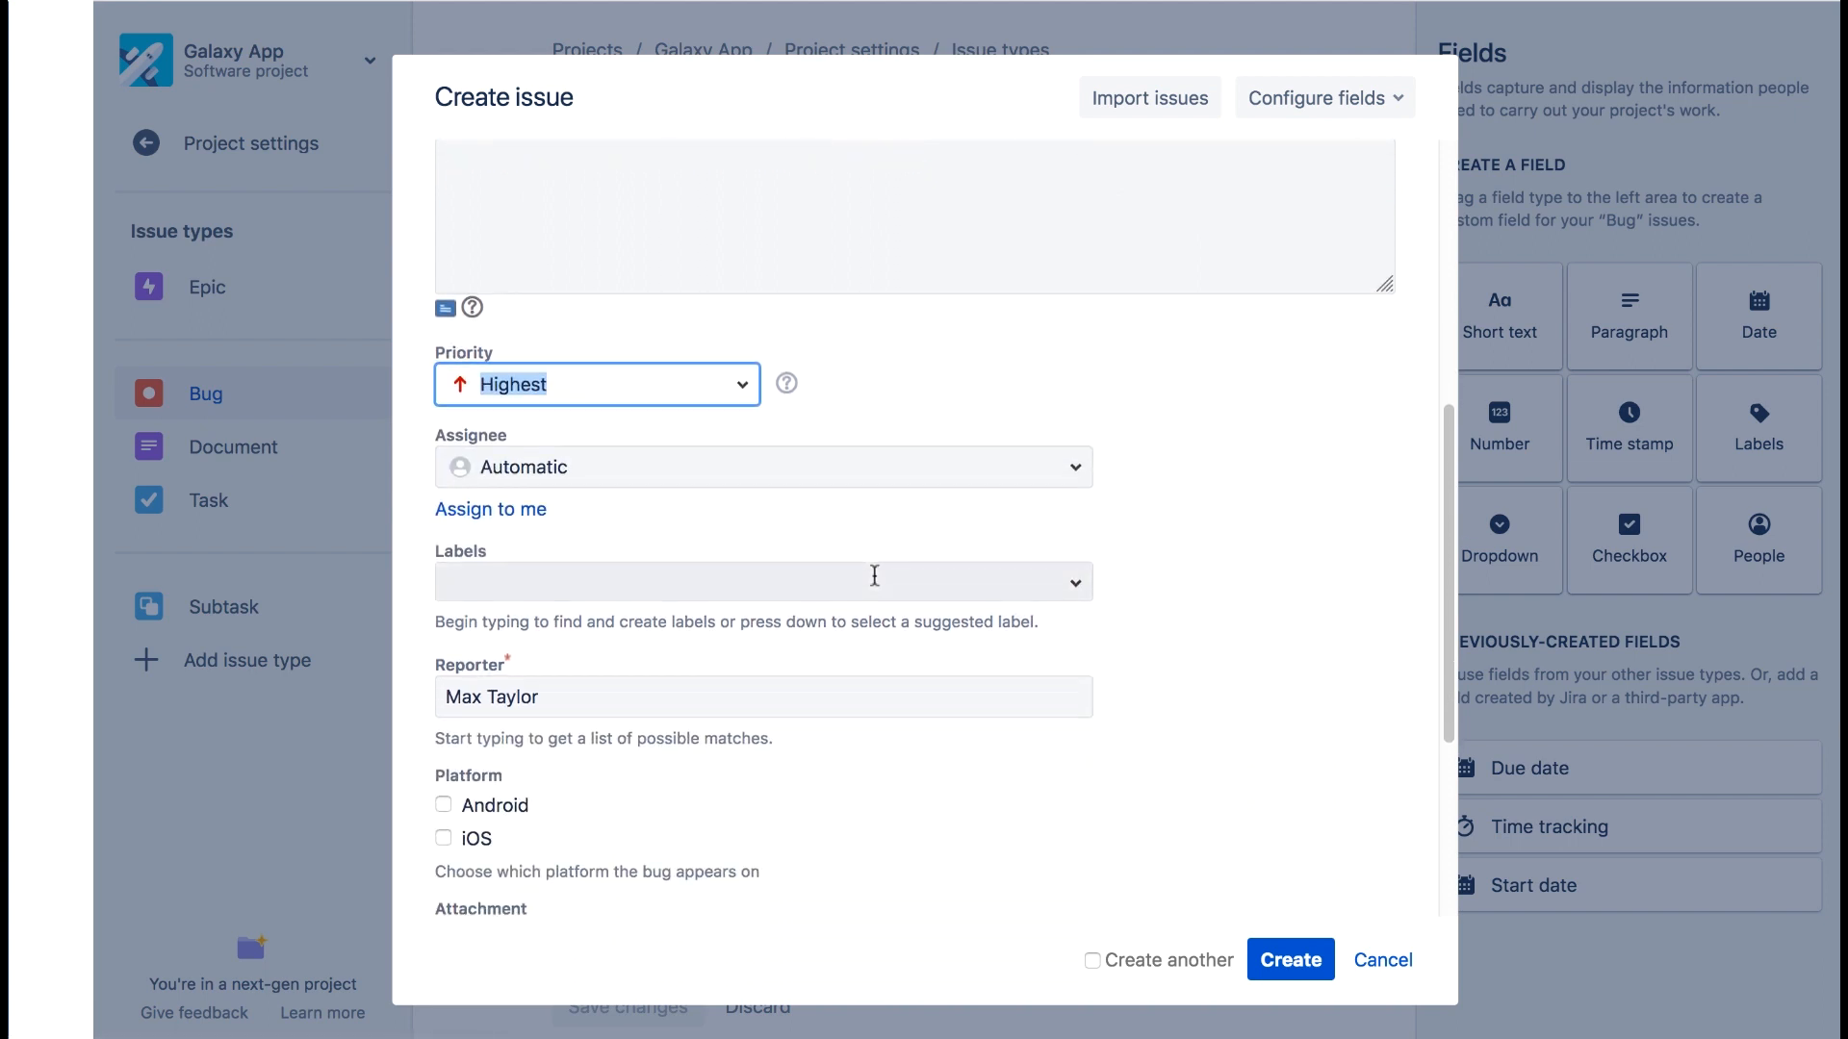
scroll(875, 583, down, 3)
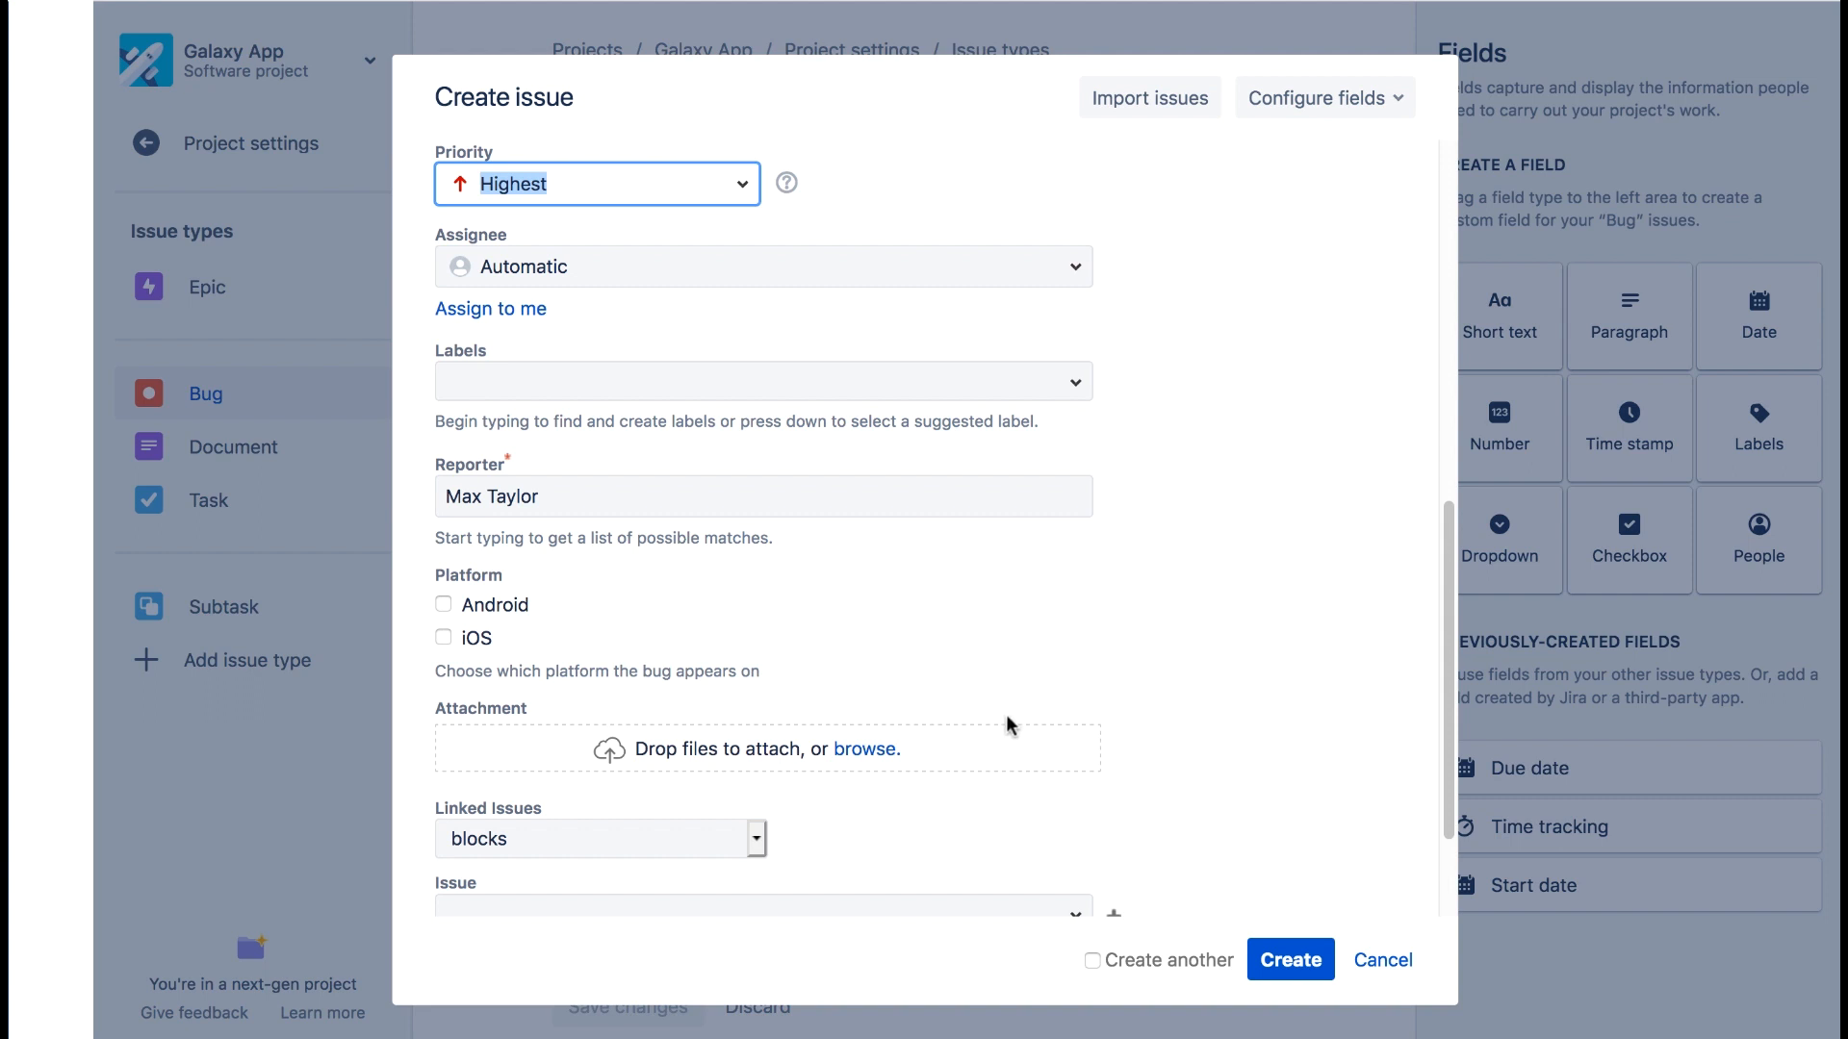
click(1290, 960)
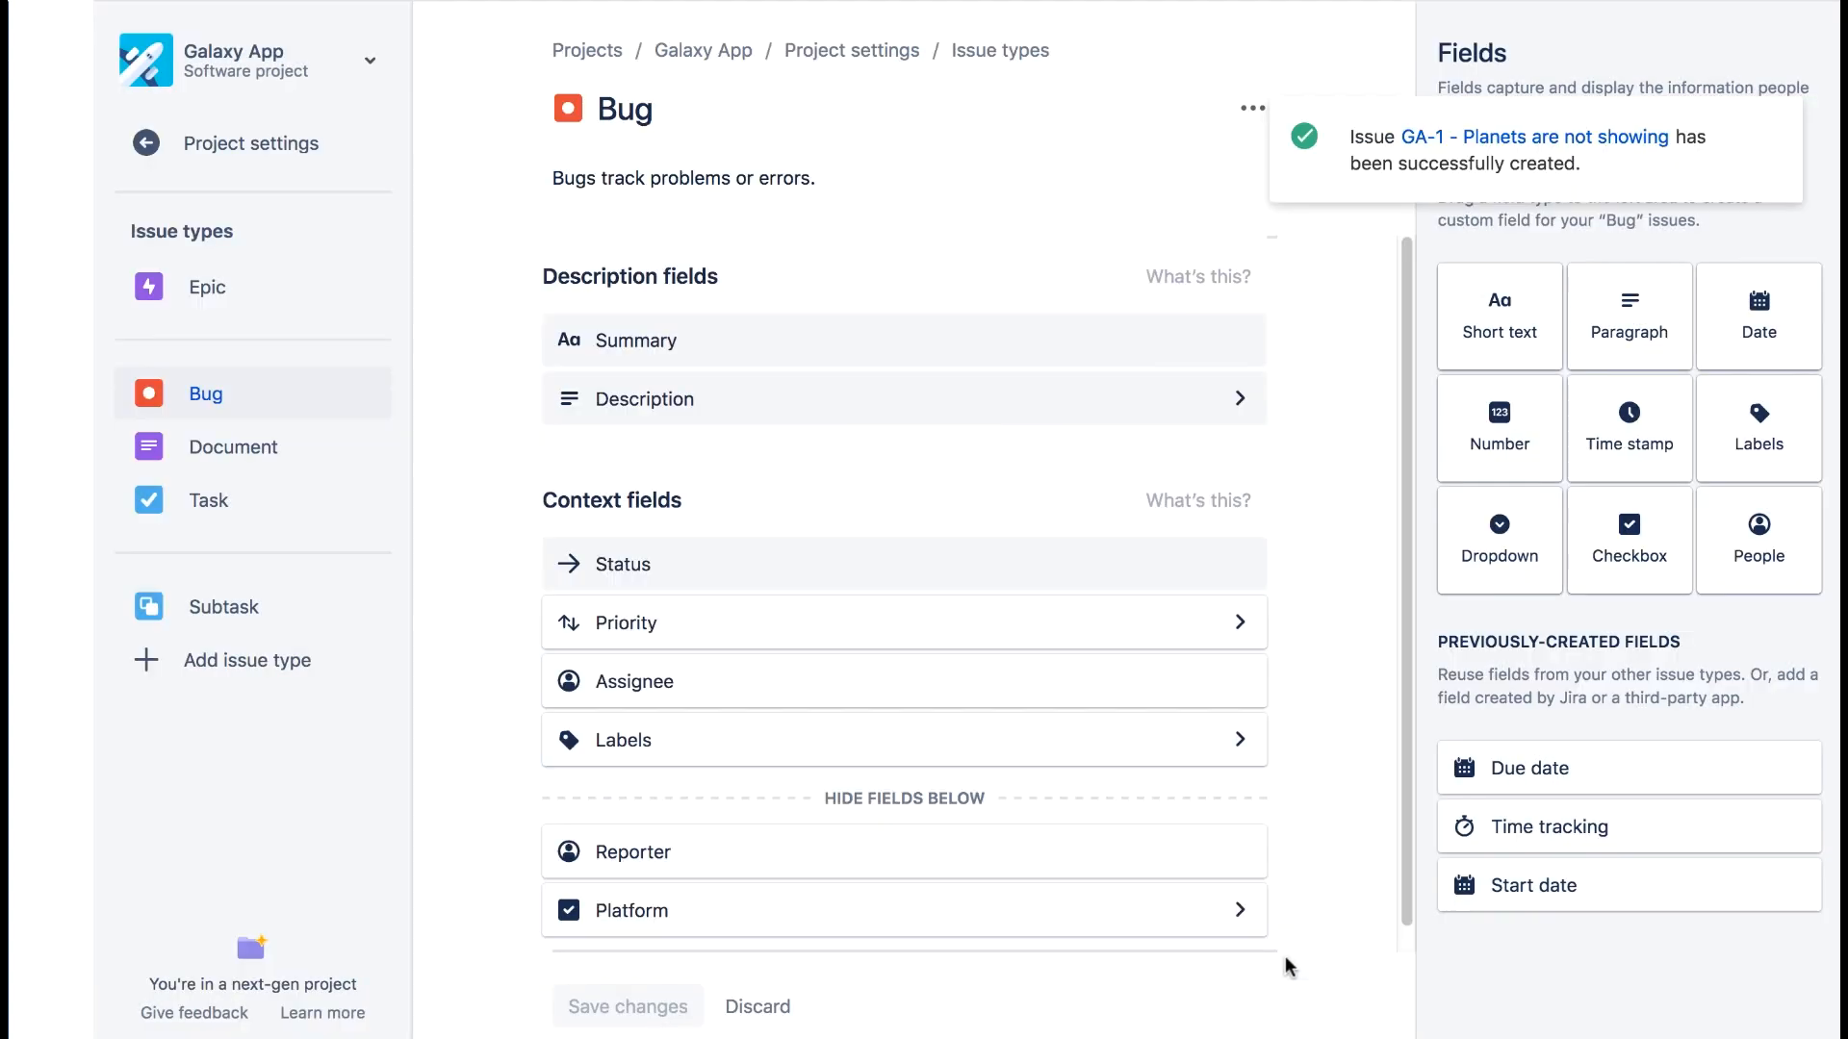
click(1530, 136)
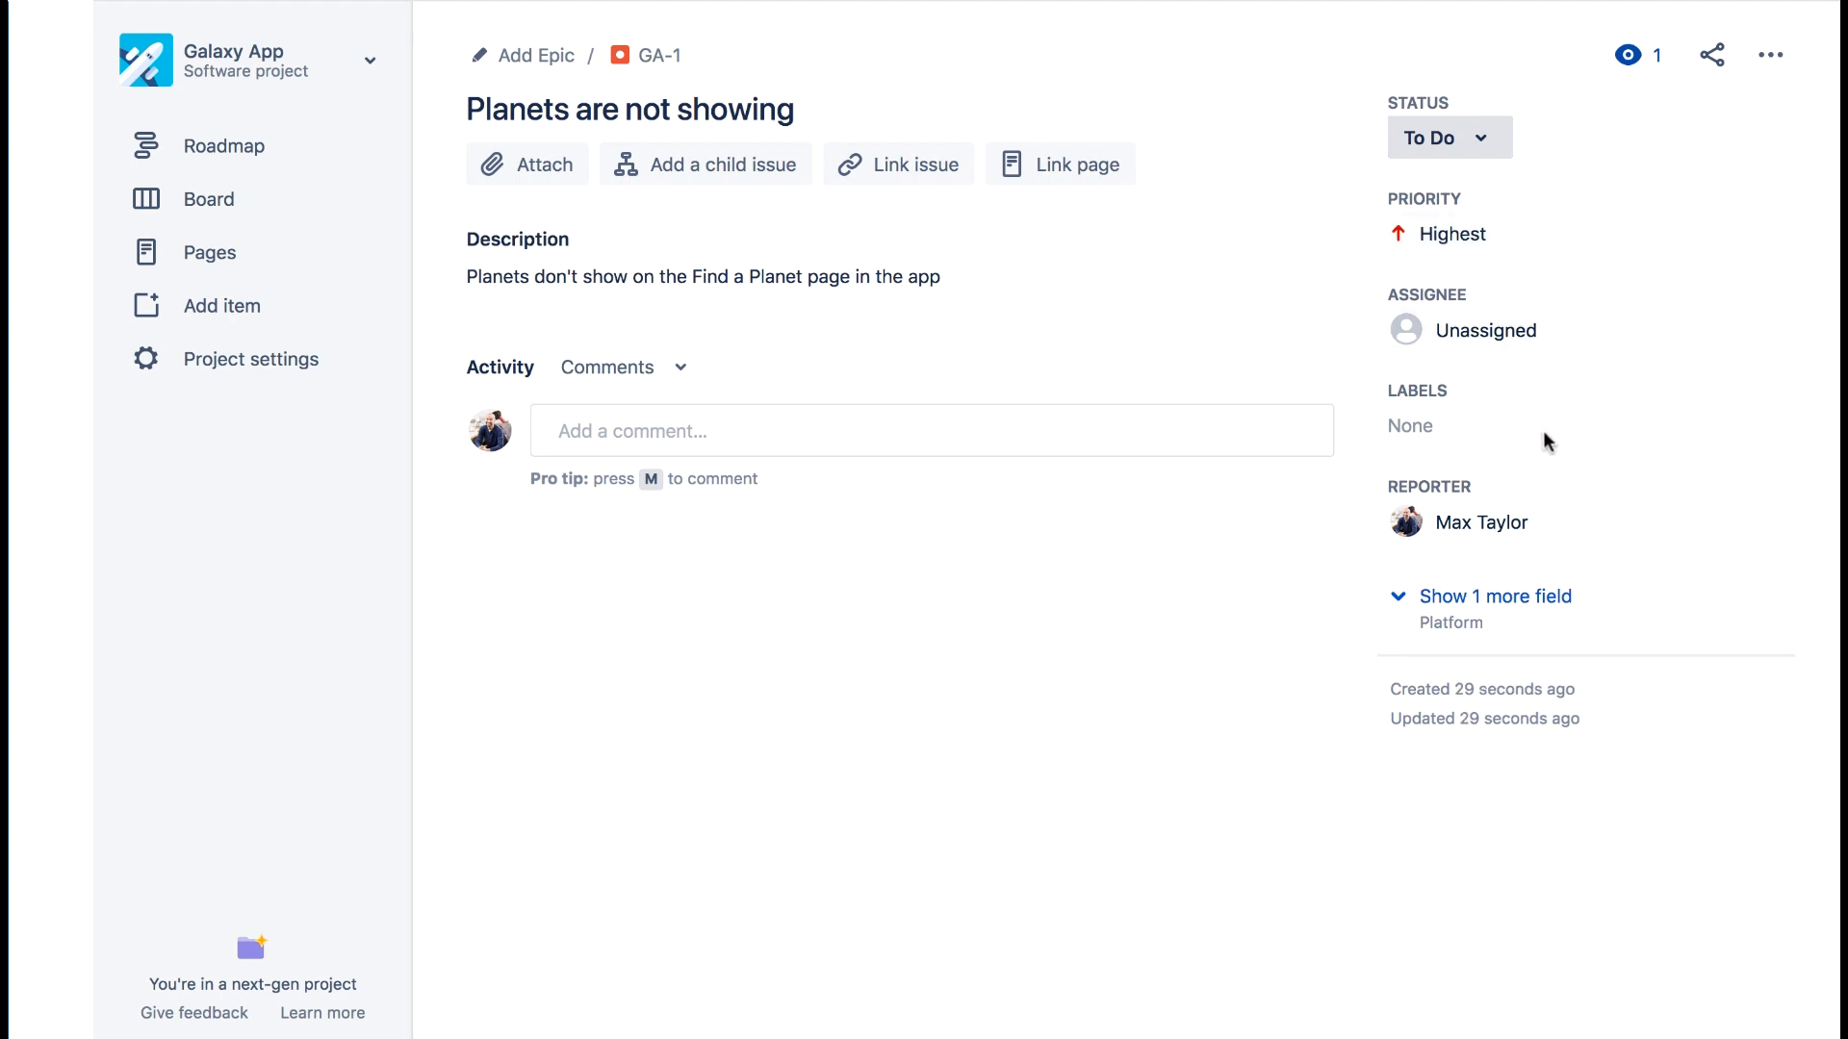
- Reveal the hidden Platform field on GA-1 and set it to Android and iOS
click(1515, 601)
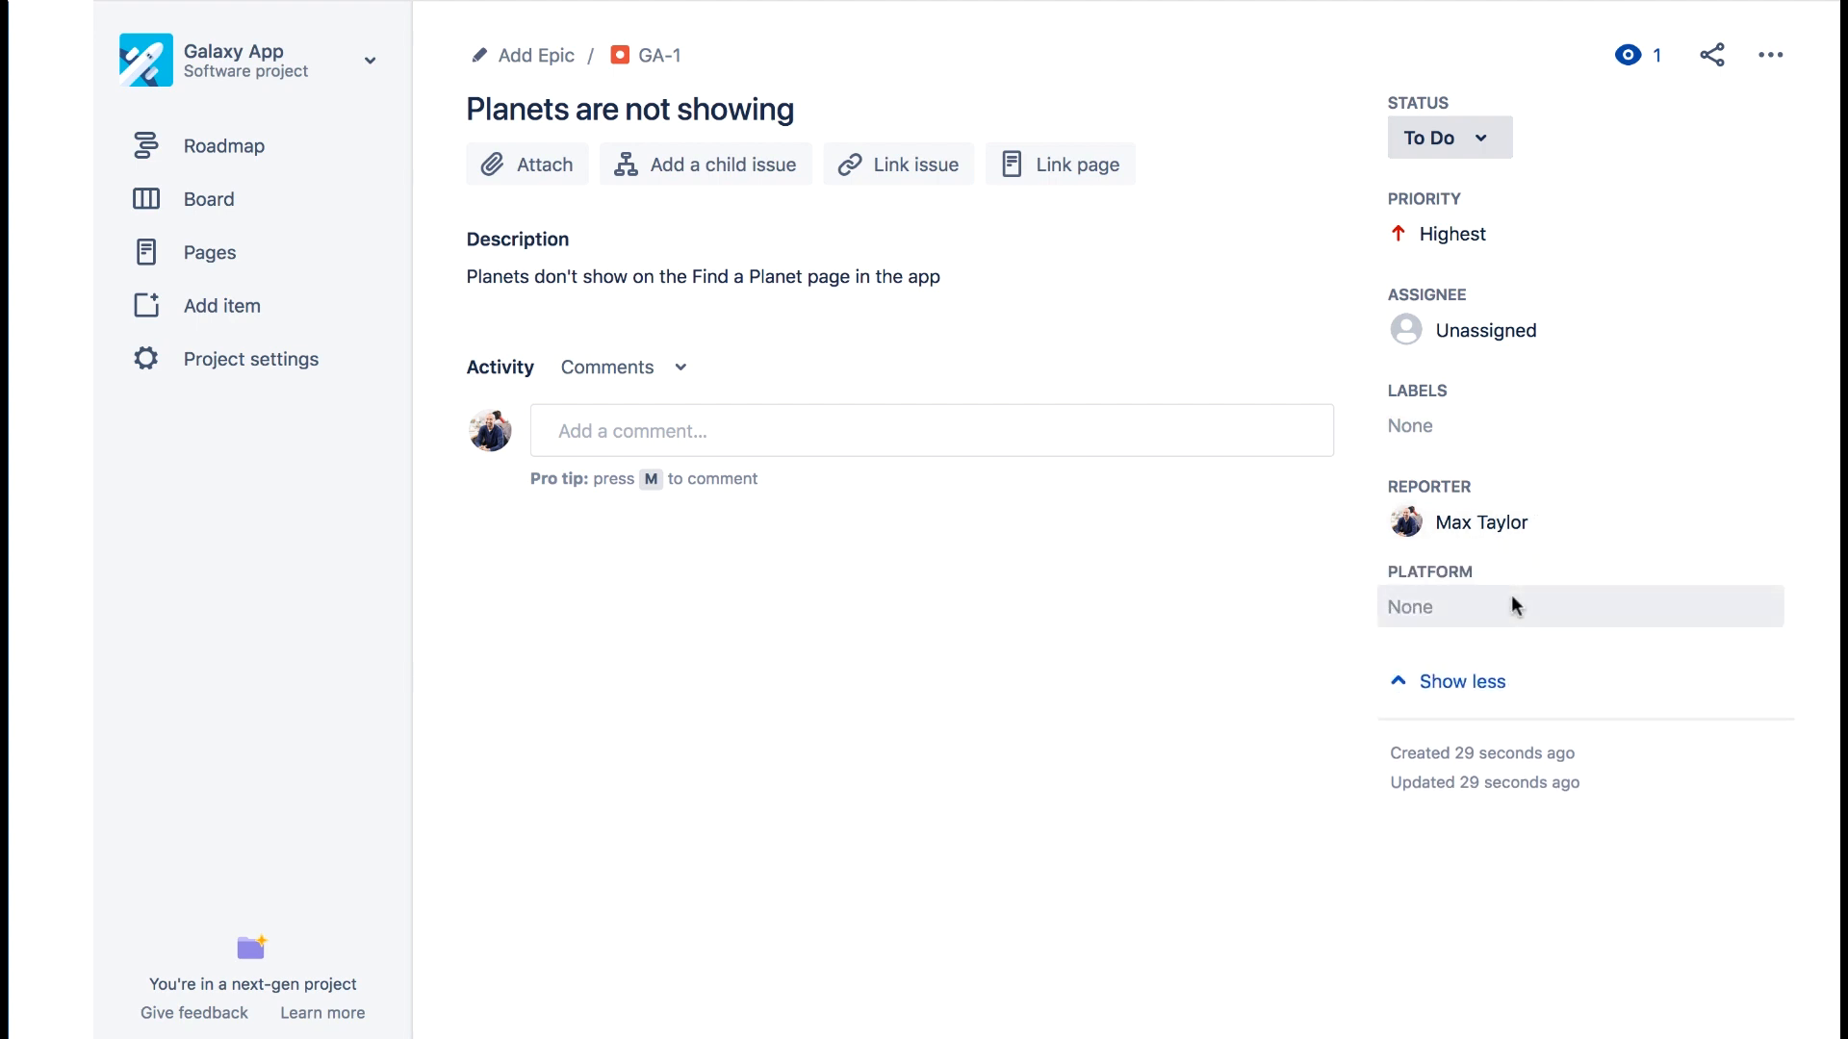
click(1511, 603)
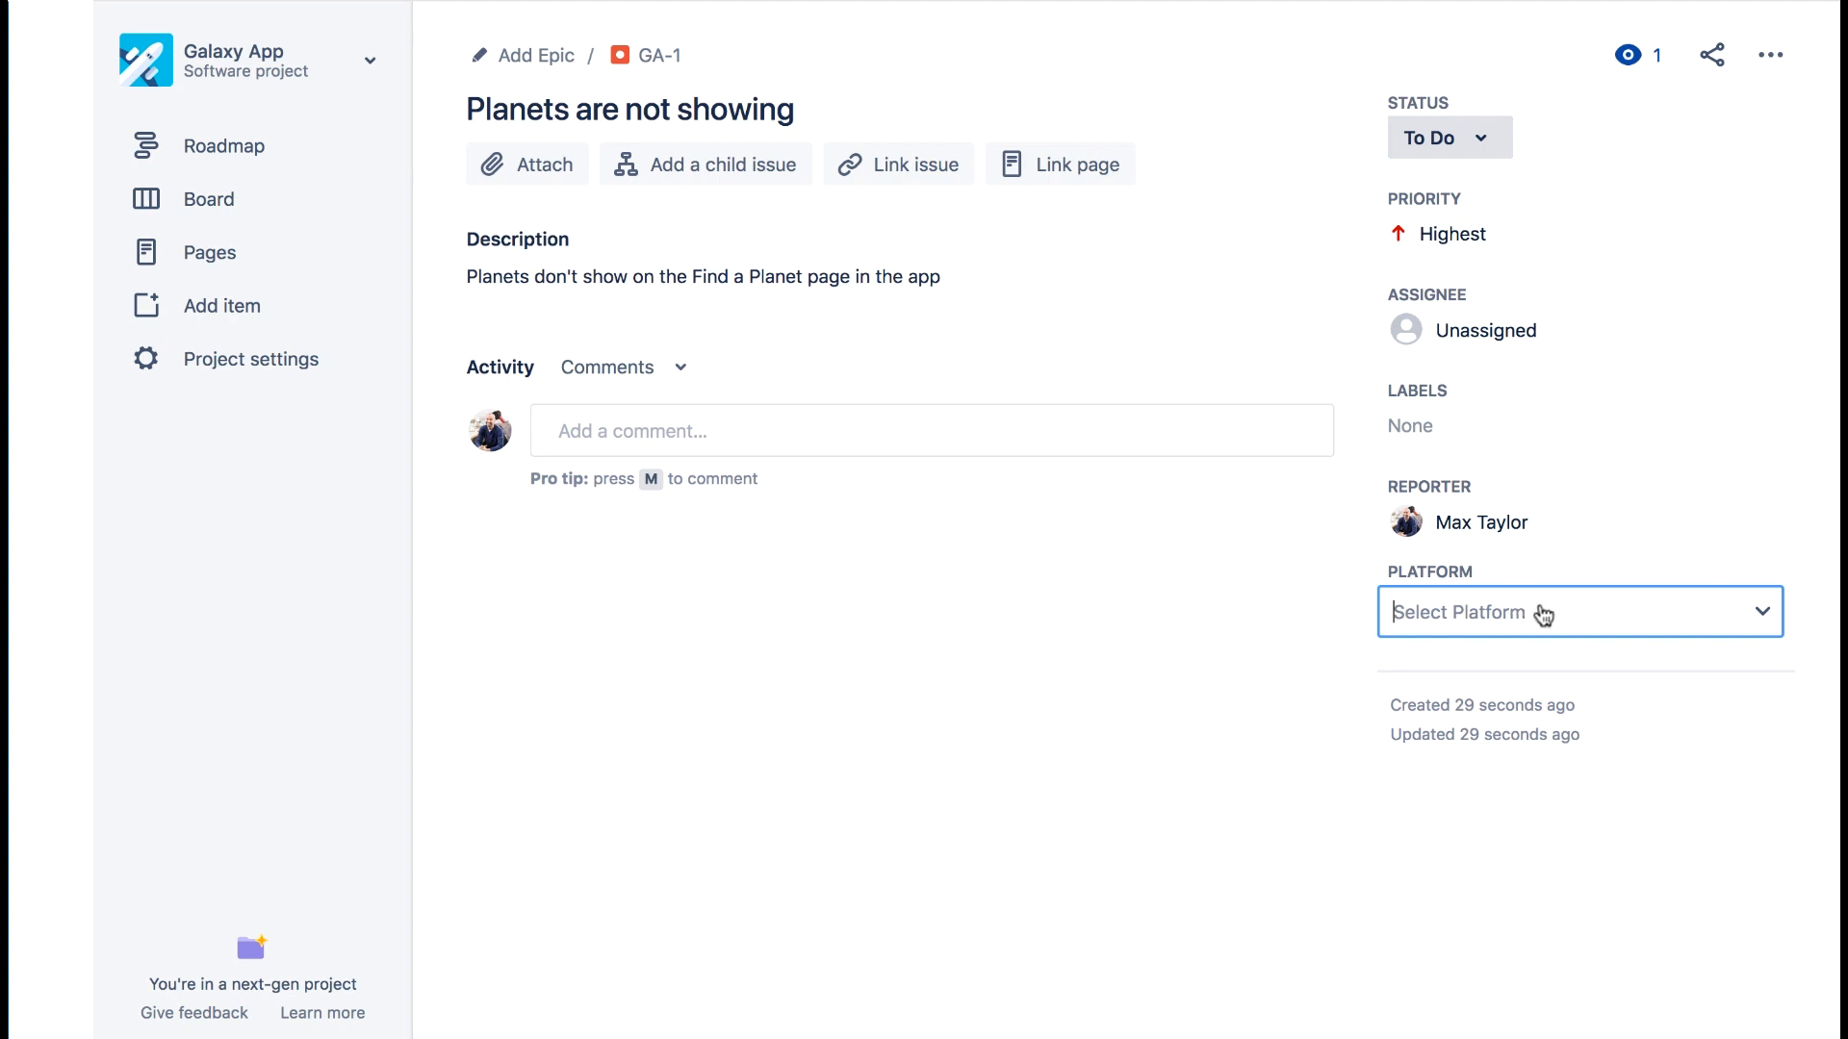
click(1760, 613)
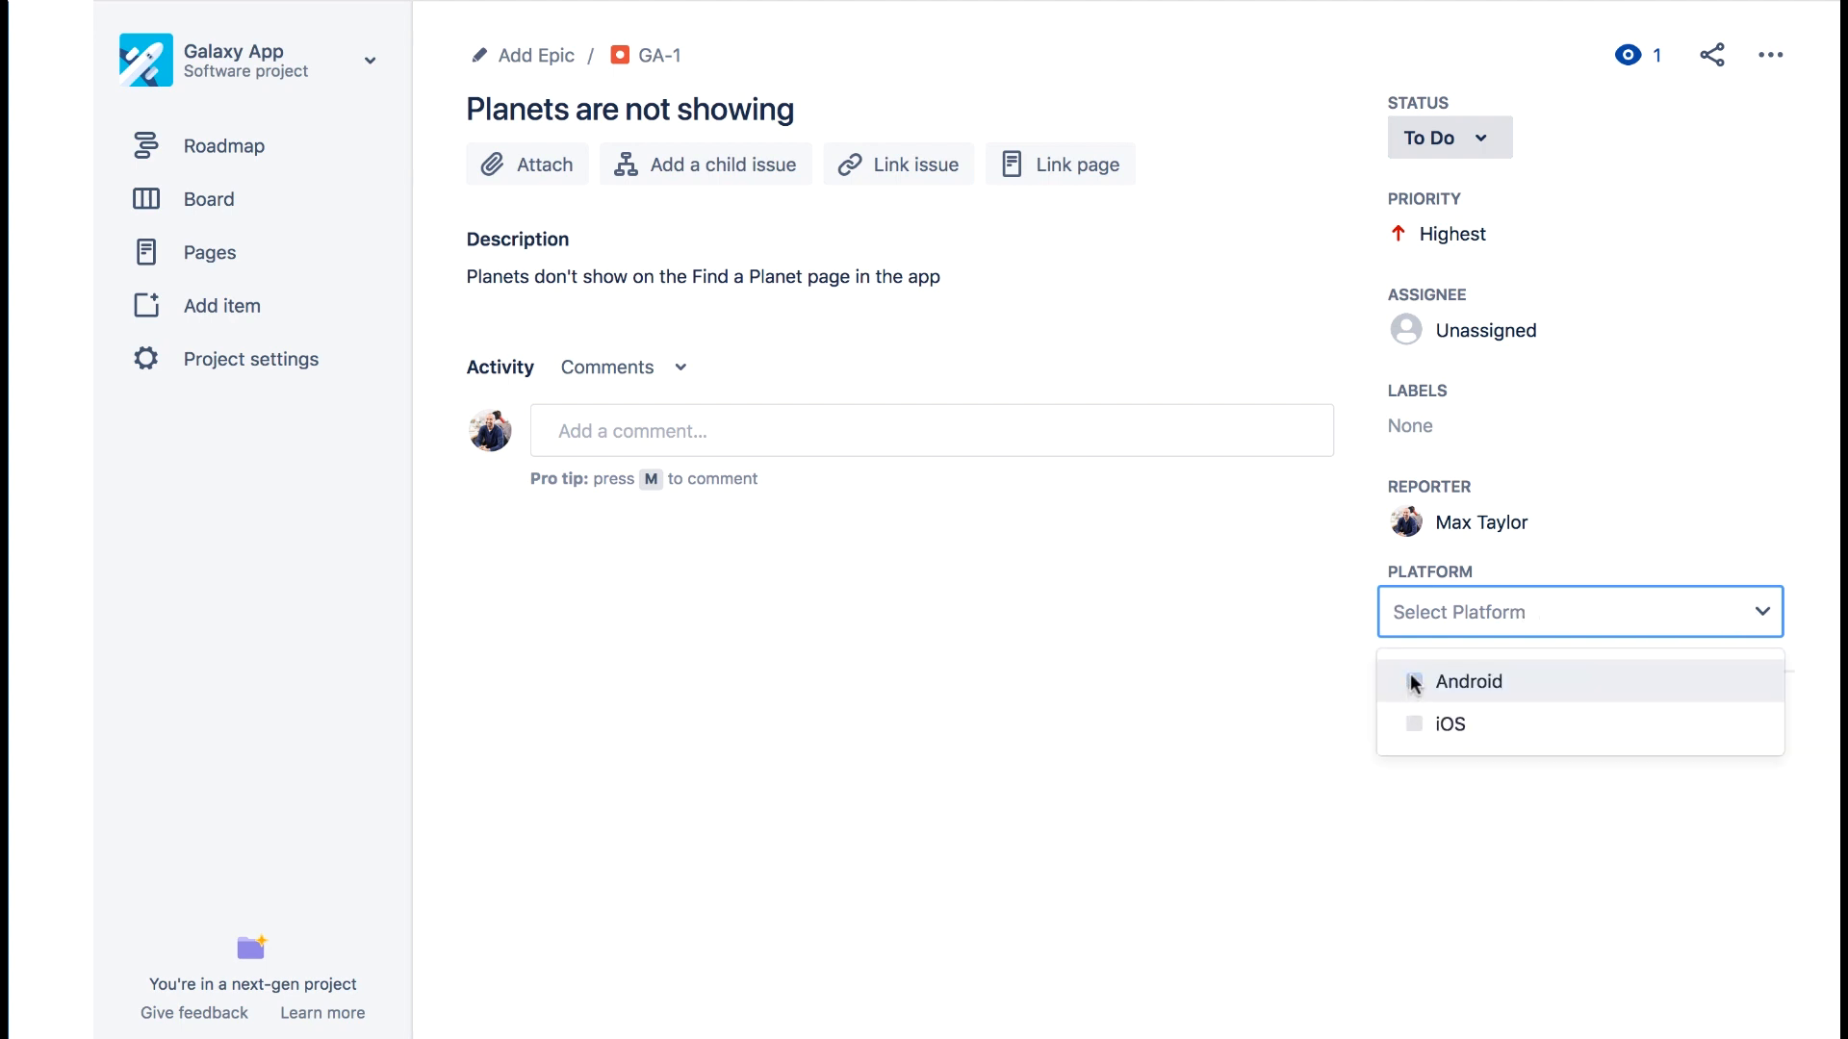
click(1413, 682)
click(1413, 719)
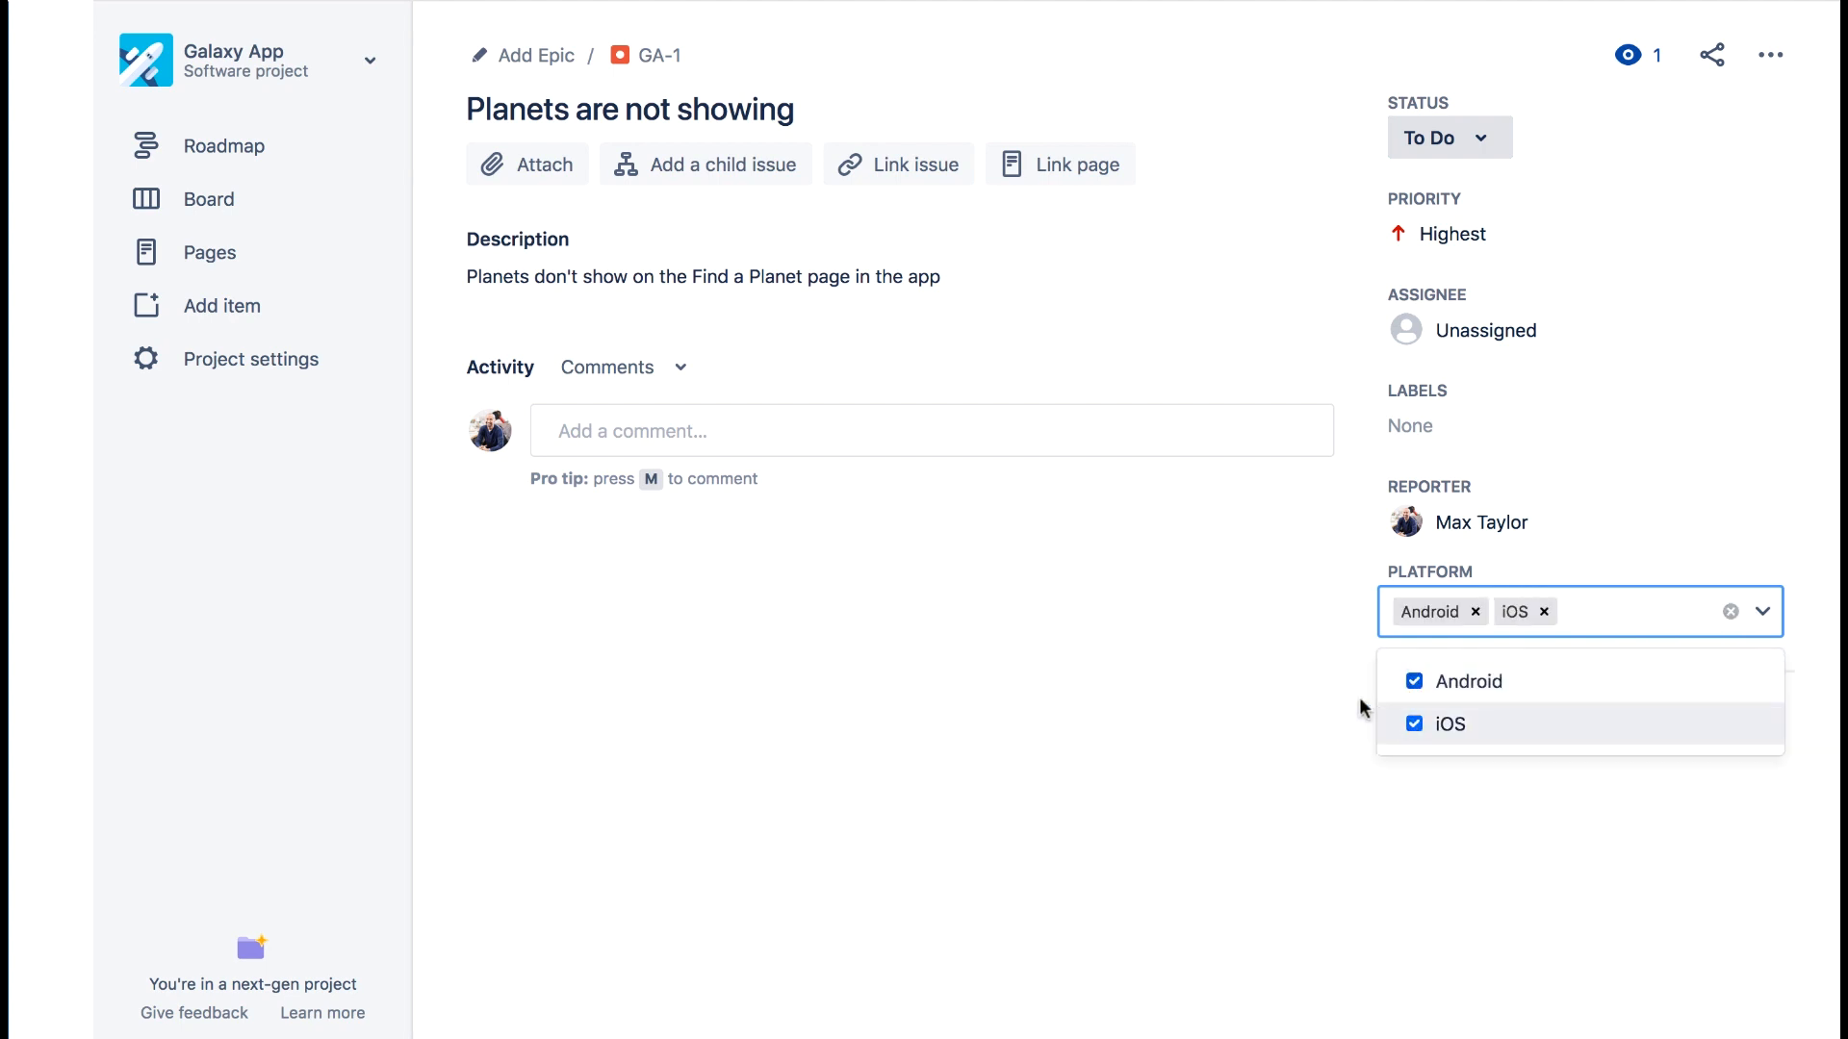
click(1193, 648)
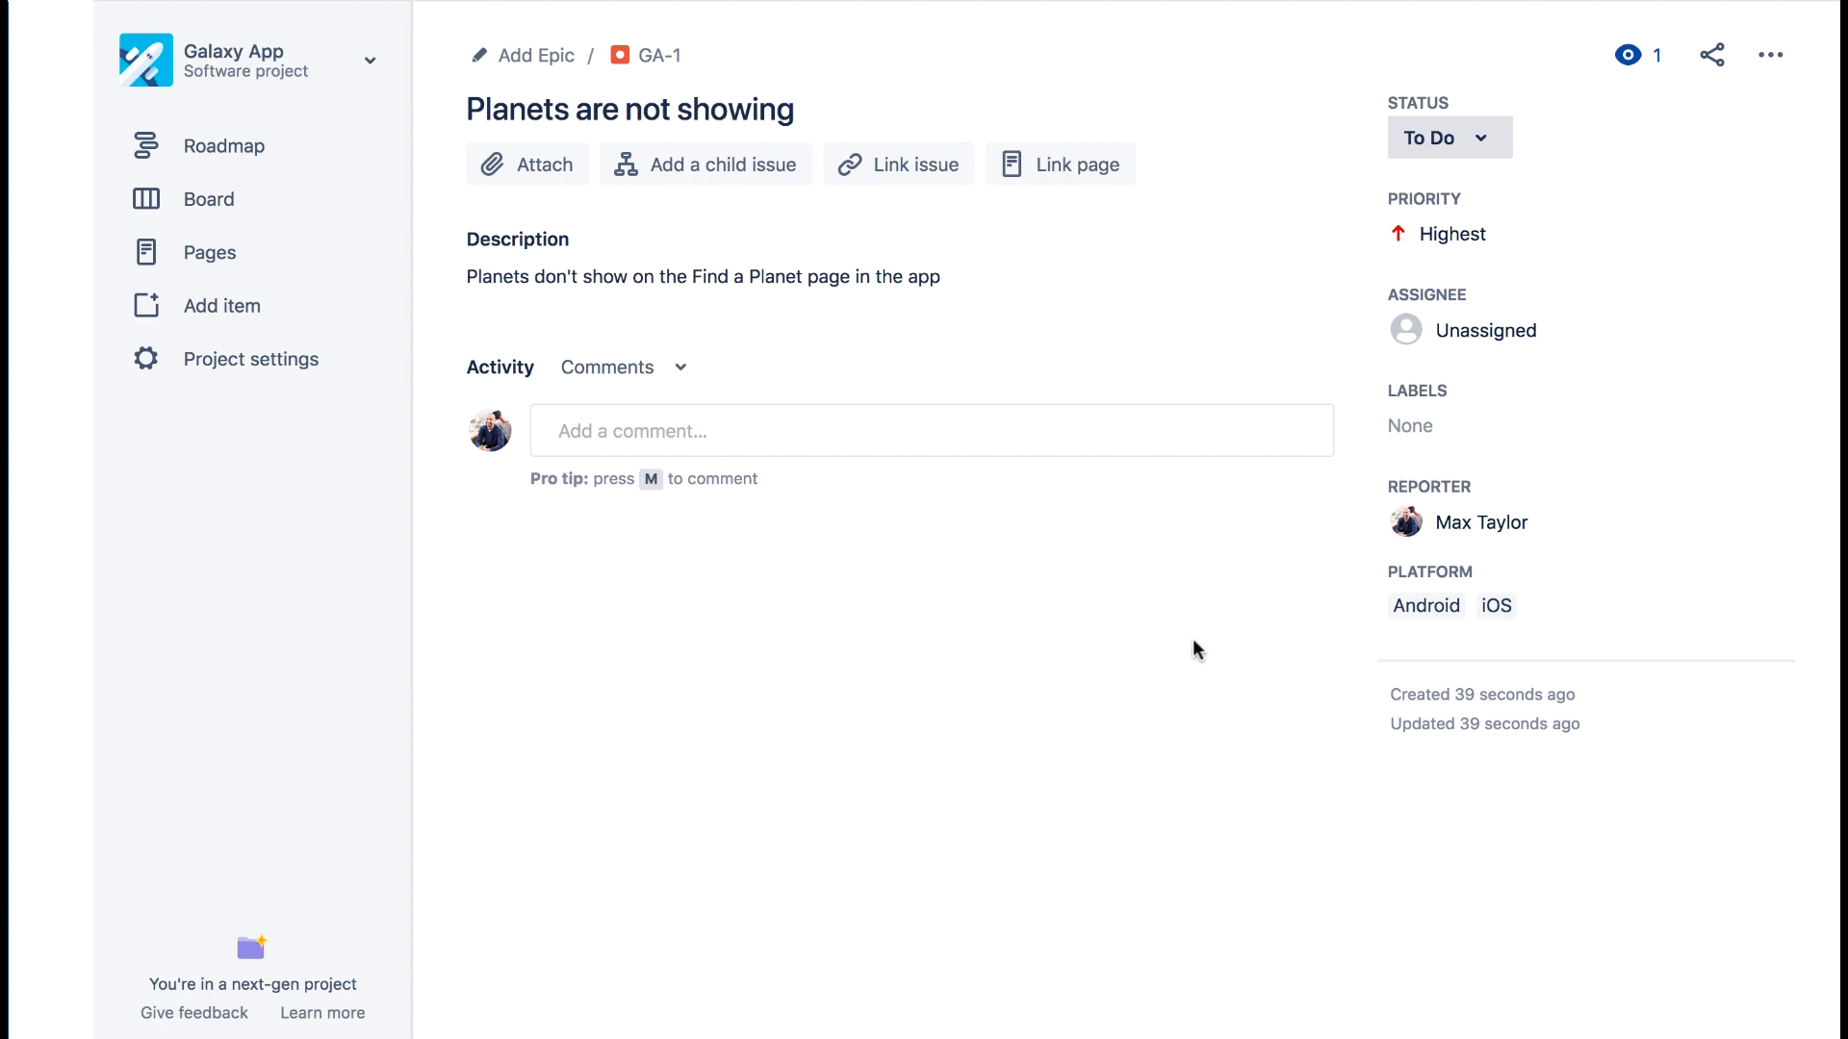